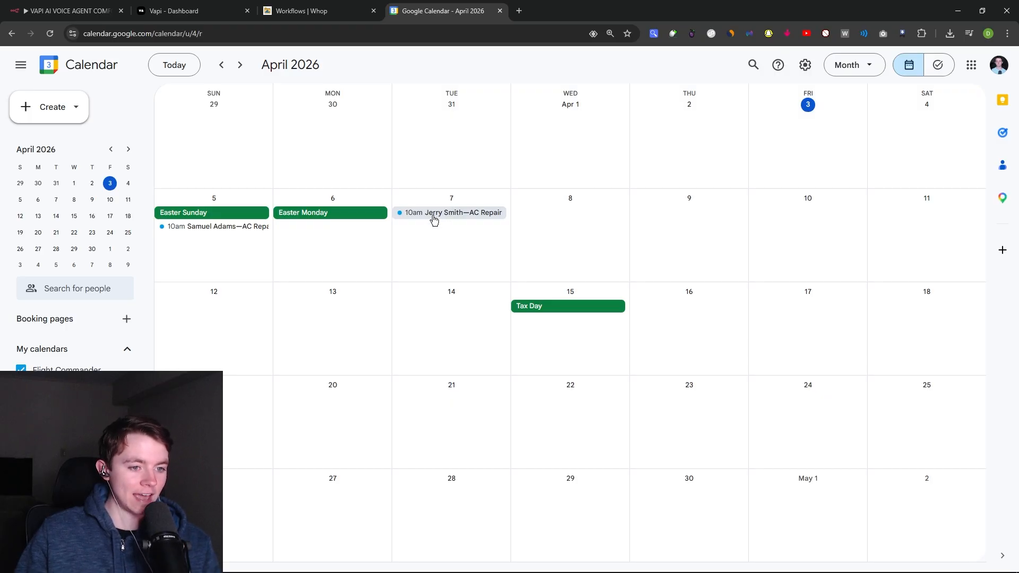
Examine the details and description of the AC Repair appointment on Tuesday, April 7, and close the event.
left_click(451, 220)
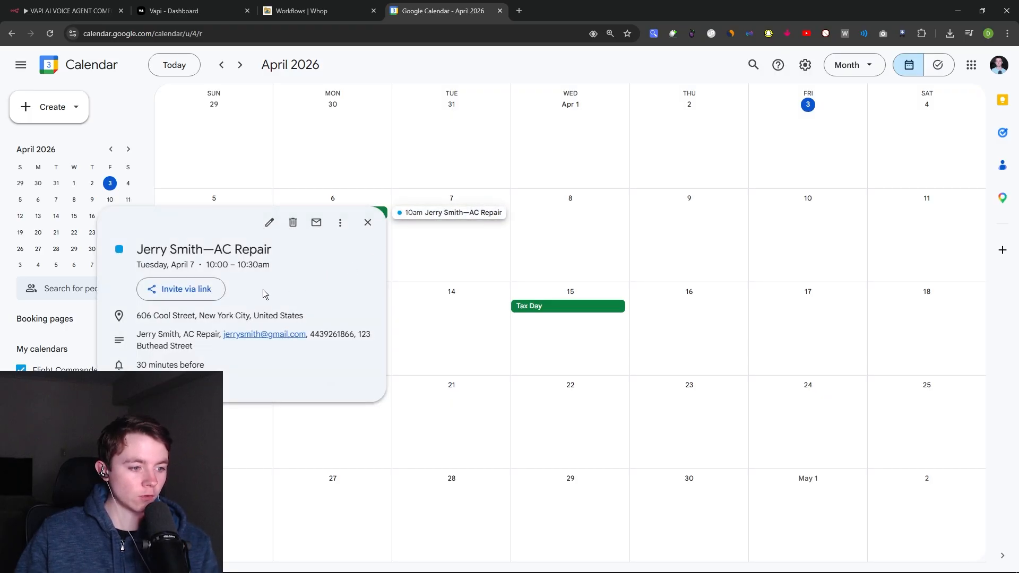
left_click_drag(358, 334, 370, 346)
left_click_drag(184, 335, 216, 335)
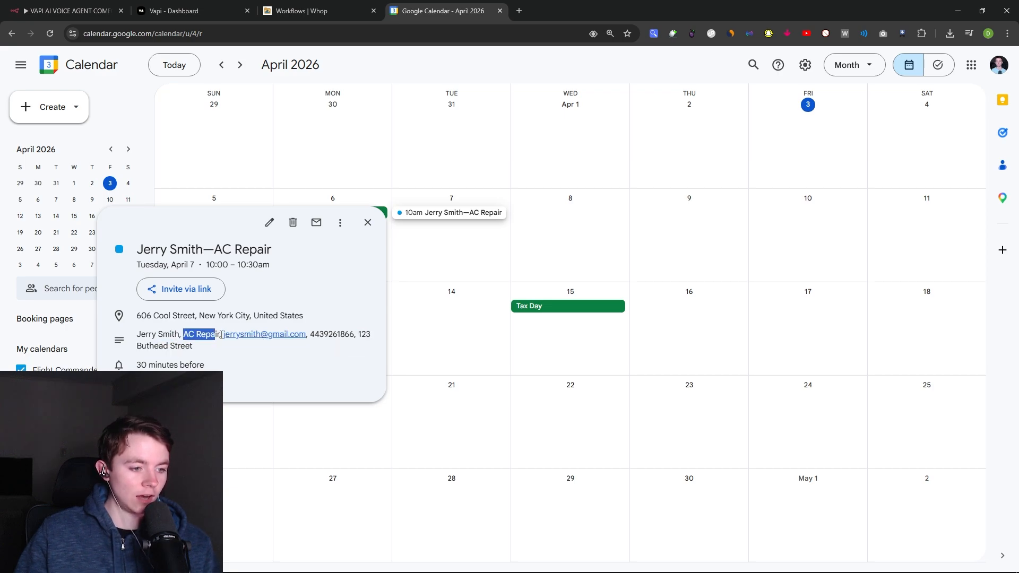
left_click(606, 139)
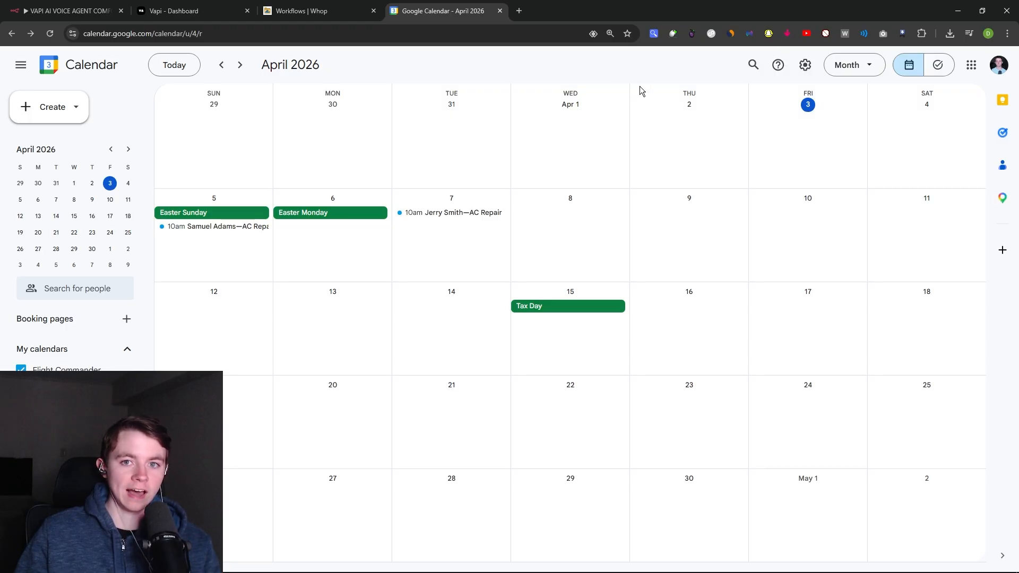
View the VAPI AI VOICE AGENT COMFORT AIR workflow in n8n and the Comfort Air assistant's call transcript in Vapi.
left_click(81, 5)
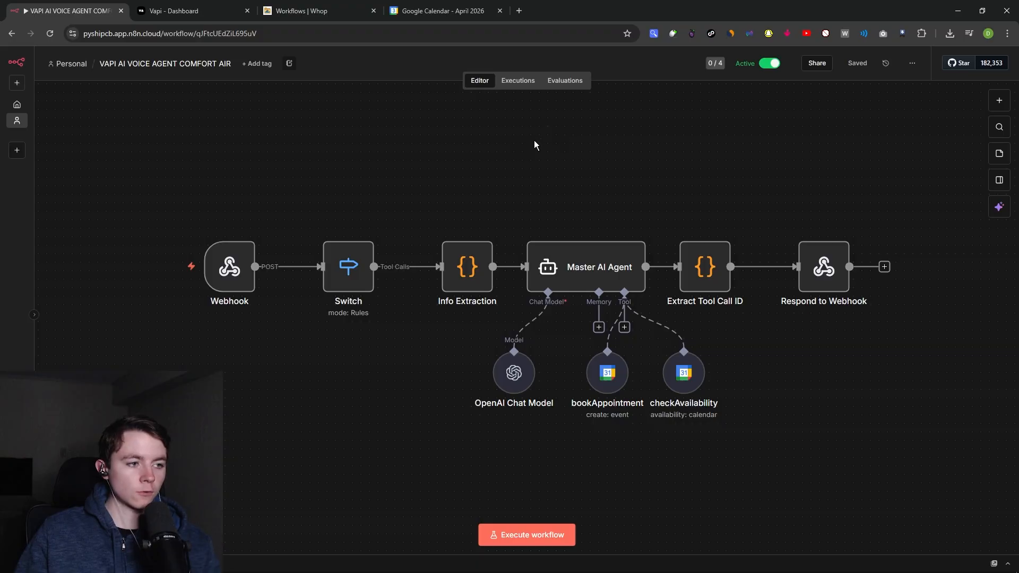
left_click(175, 10)
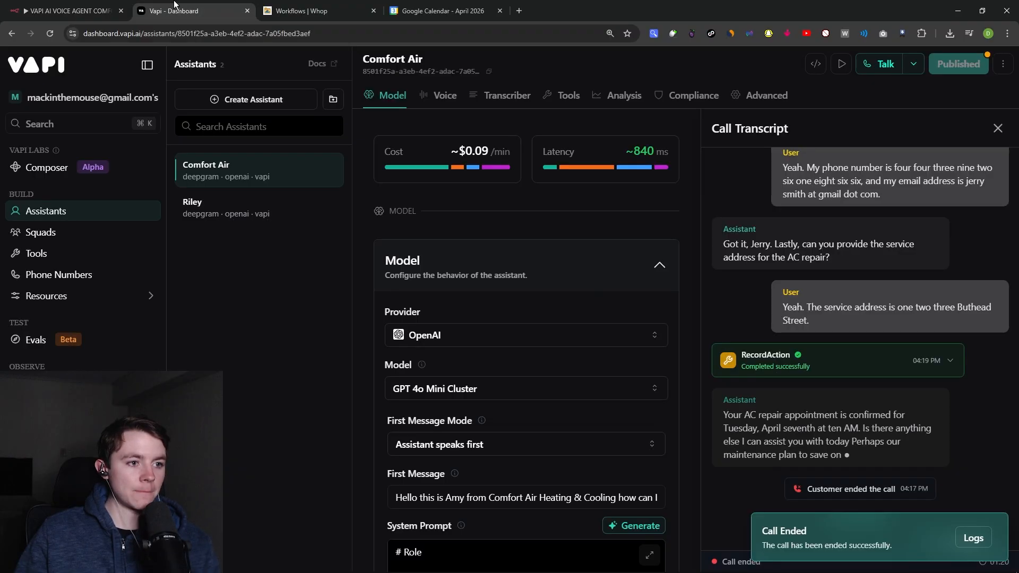
Download AI Voice Agent Workflow.json, Open Sites.bat and VAPI Knowledge Base.txt from Whop, and run the downloaded Open Sites (1).bat.
left_click(308, 11)
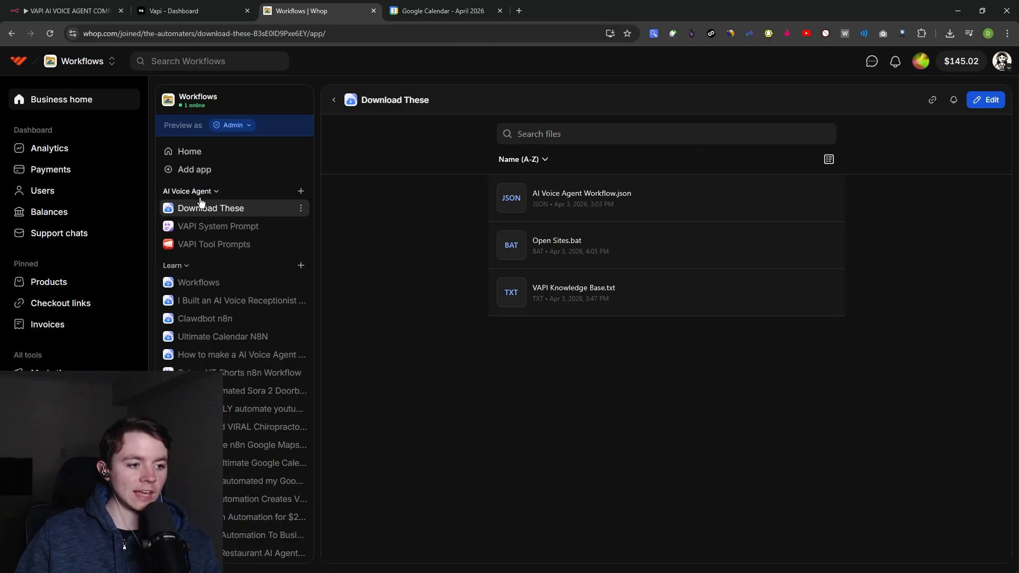
mouse_move(824, 212)
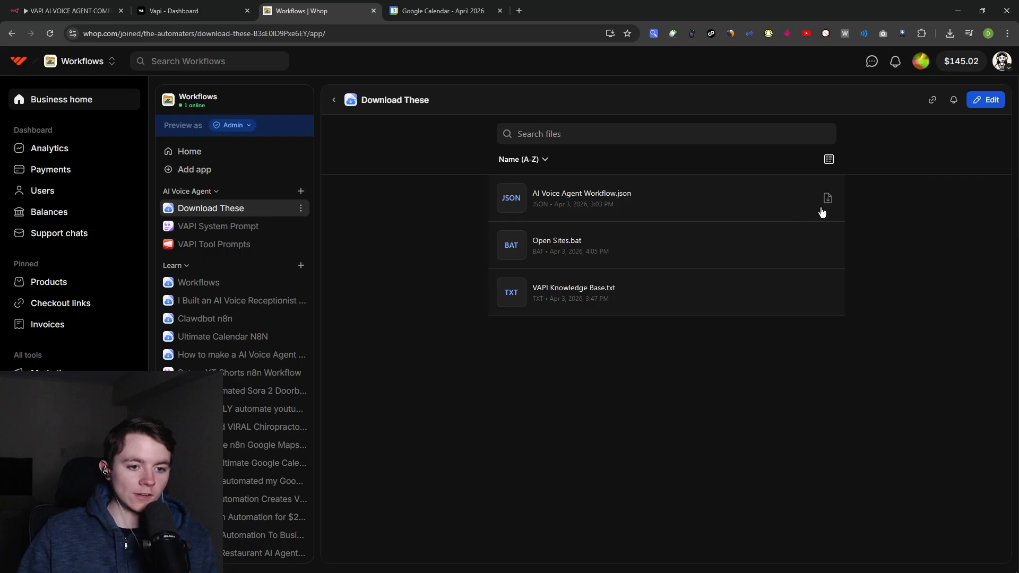
left_click(828, 200)
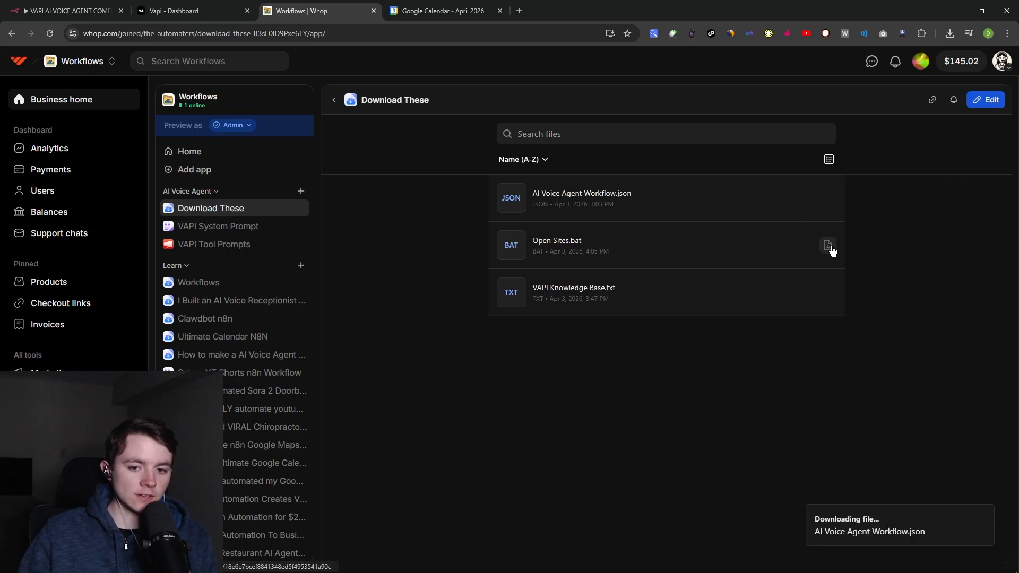
left_click(828, 248)
left_click(826, 292)
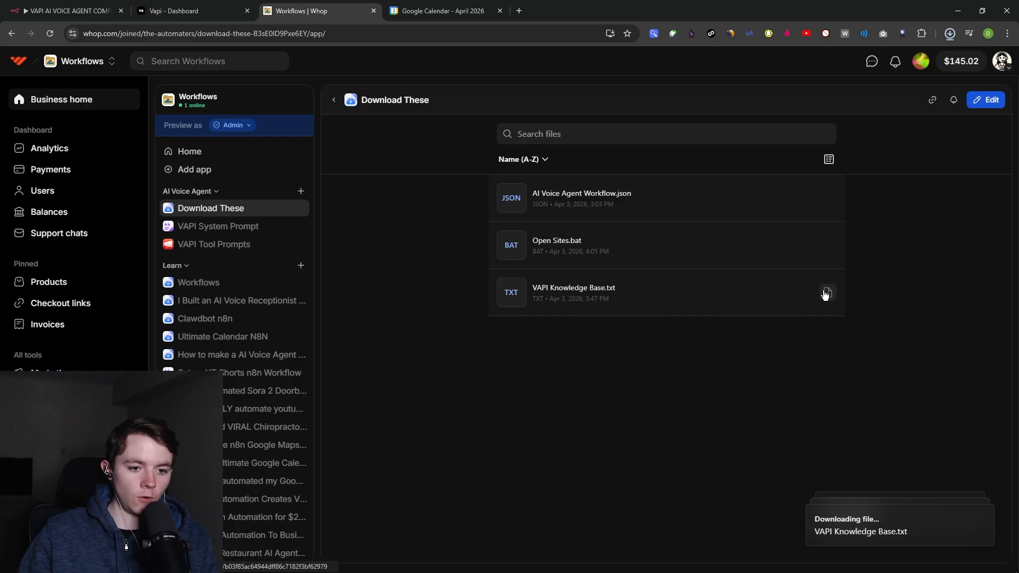
left_click(949, 36)
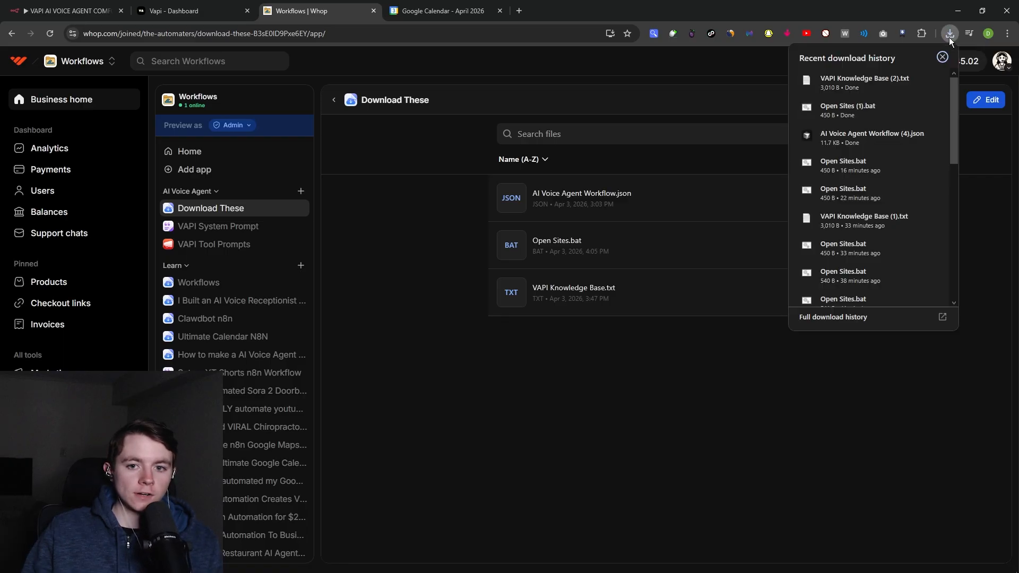
left_click(855, 107)
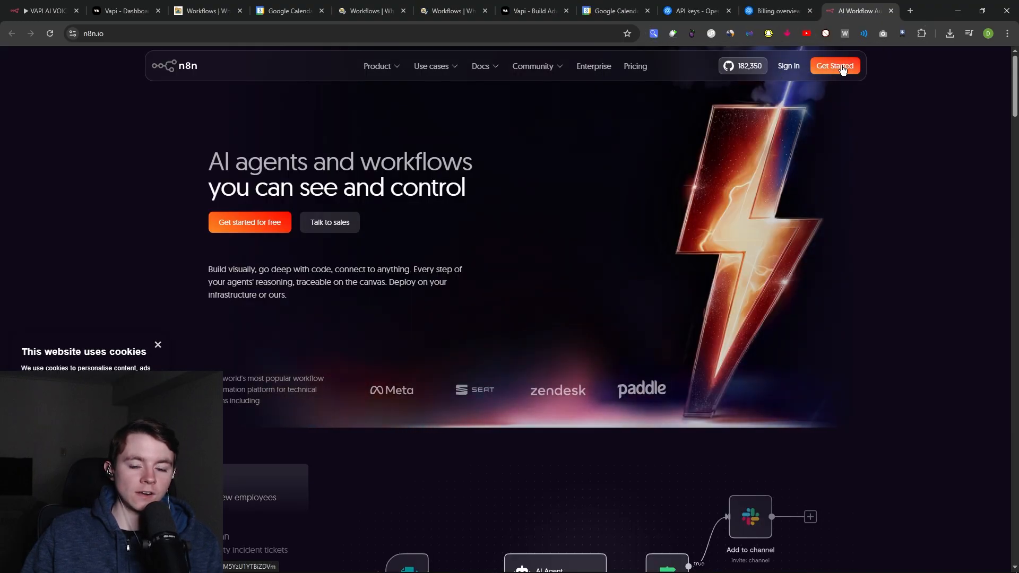
Open the n8n sign-up page from the n8n.io homepage and close it again.
left_click(833, 66)
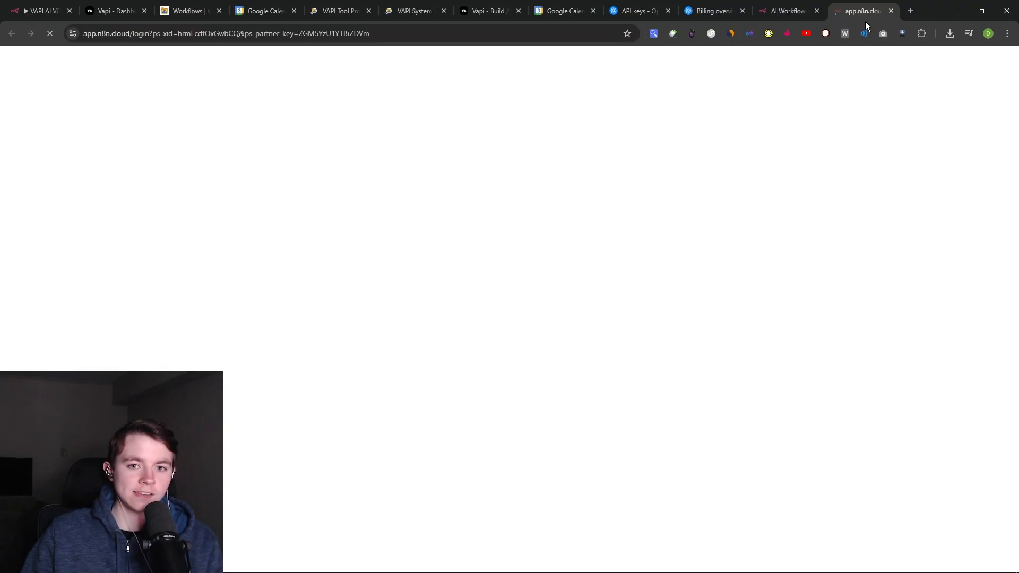
left_click(892, 11)
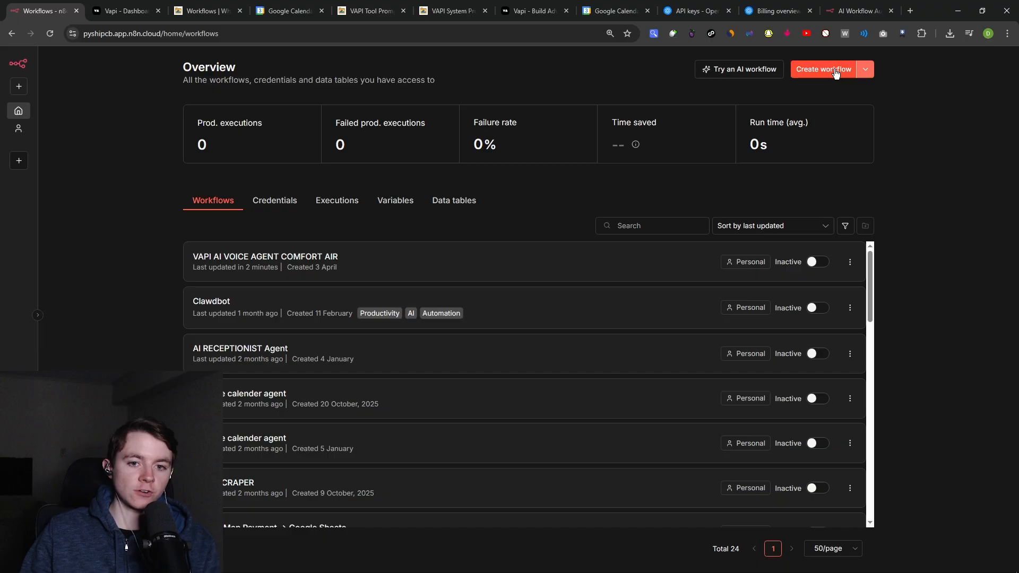
Create a new n8n workflow and import AI Voice Agent Workflow (4).json into it from the Downloads folder.
left_click(834, 73)
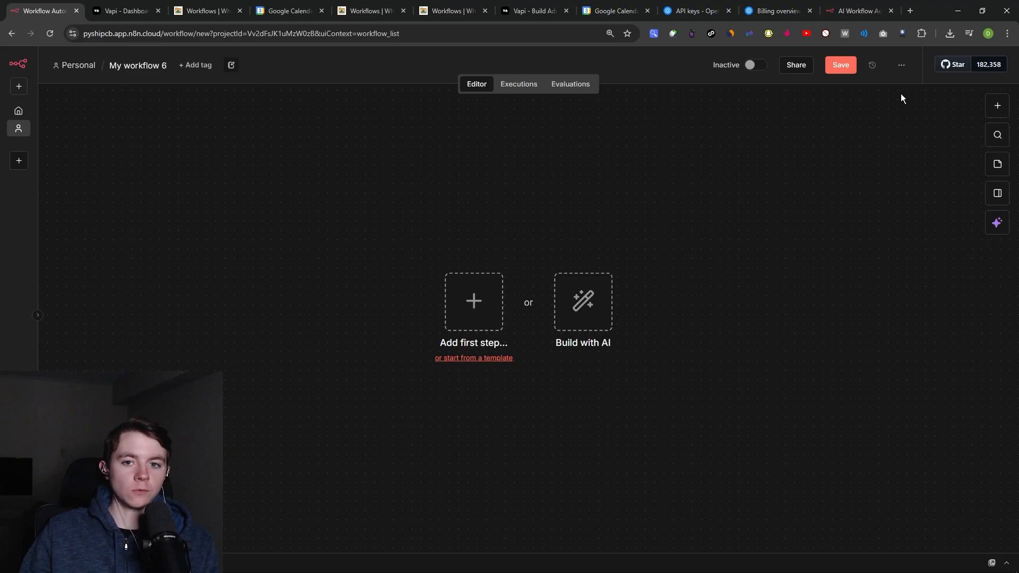
left_click(905, 67)
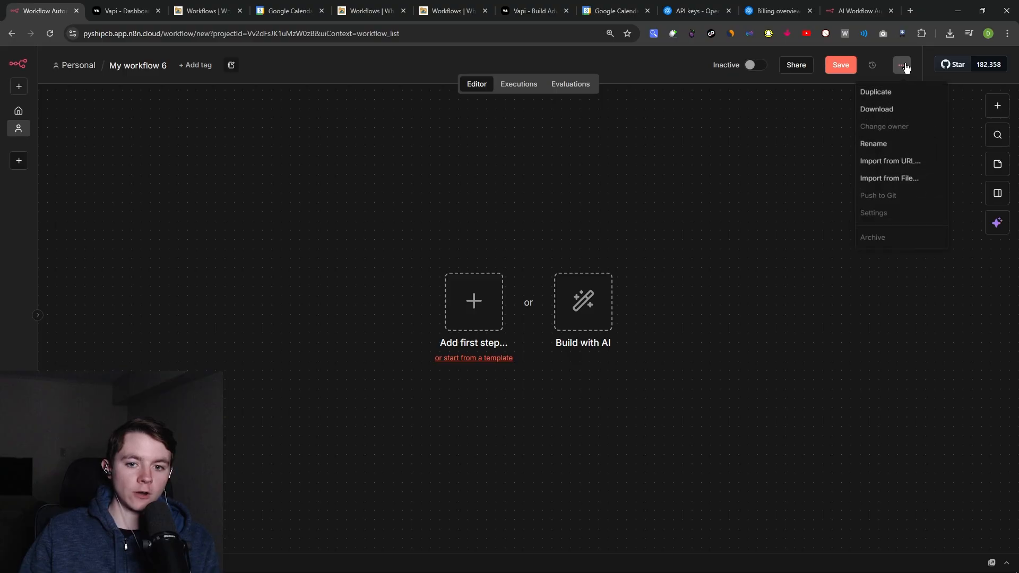
left_click(890, 182)
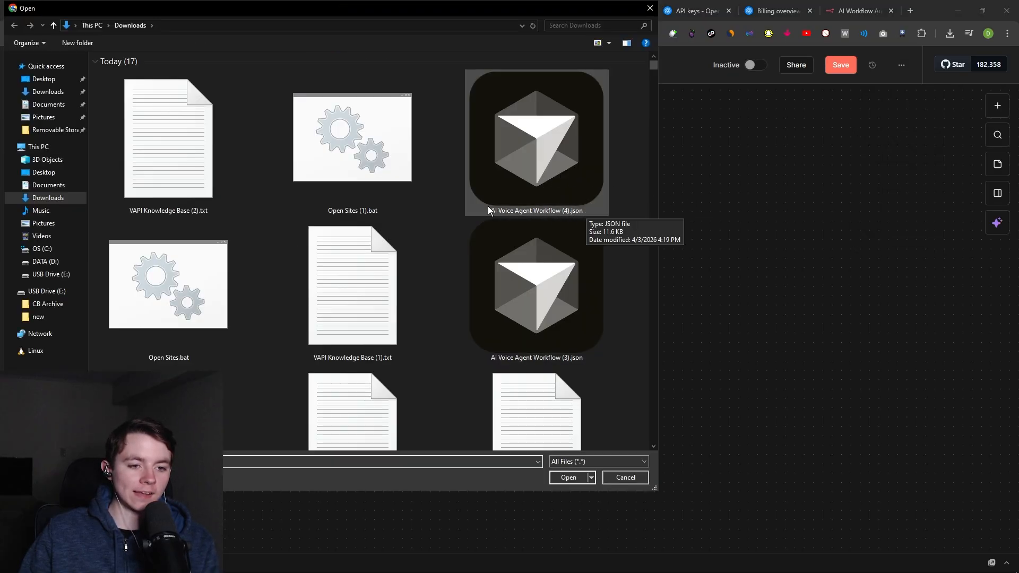
double_click(537, 154)
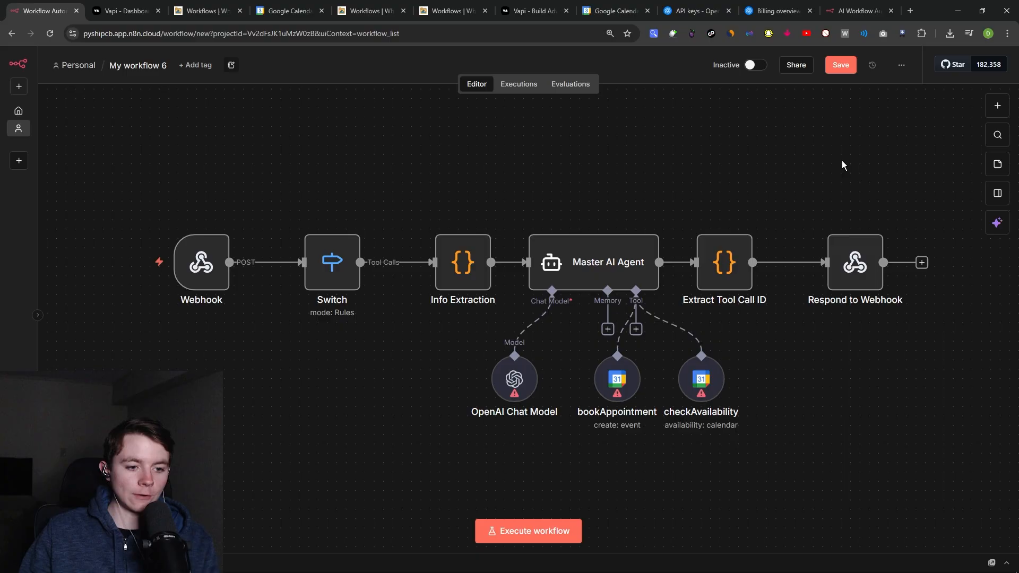
Review the imported workflow's chat model and calendar nodes, and check the credit balance on OpenAI's billing overview.
scroll(816, 157, "down", 1)
scroll(520, 327, "up", 2)
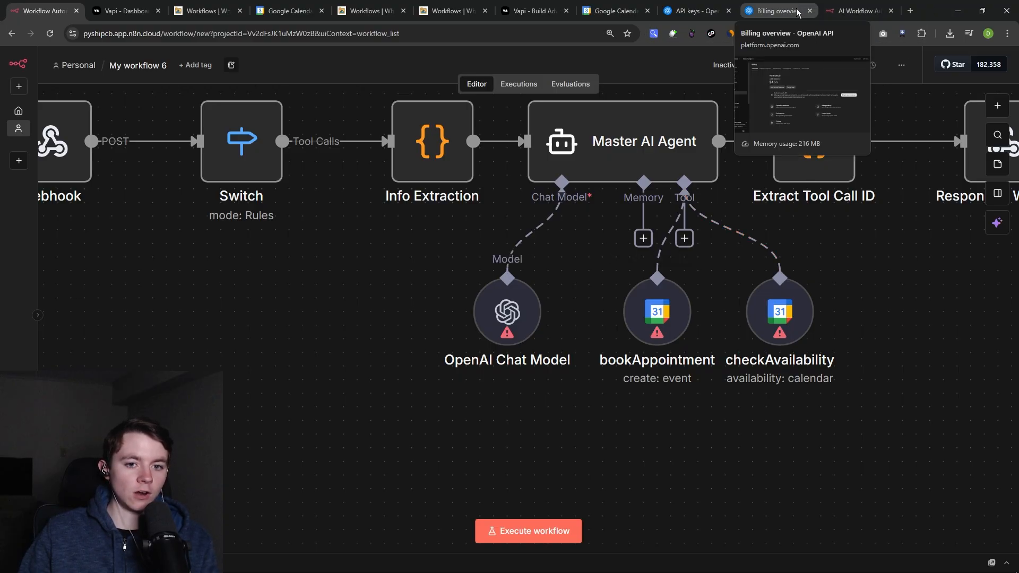
left_click(775, 5)
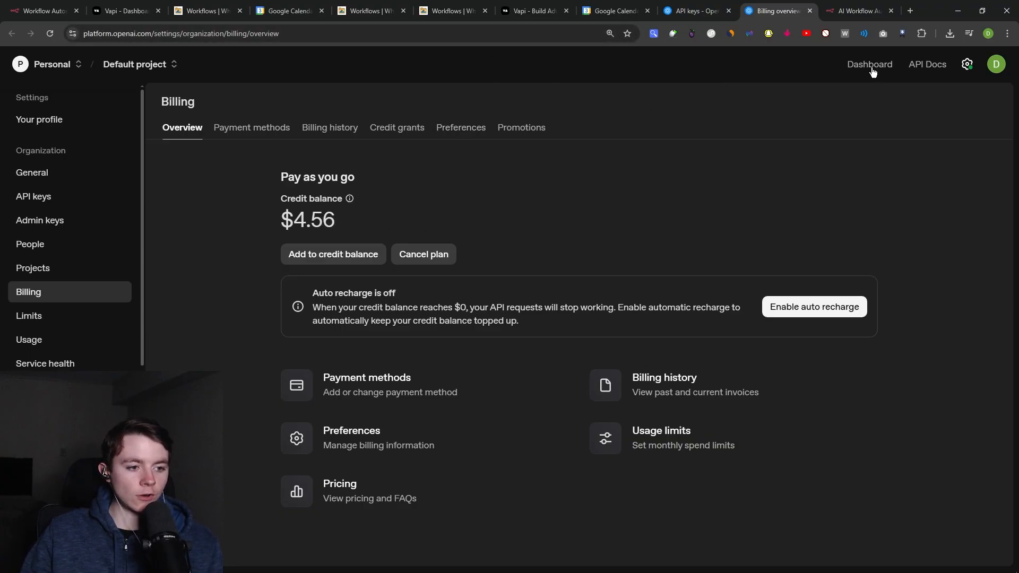
Create an OpenAI secret key named N8N API KEY in the Default project with All permissions, and copy the key.
left_click(708, 4)
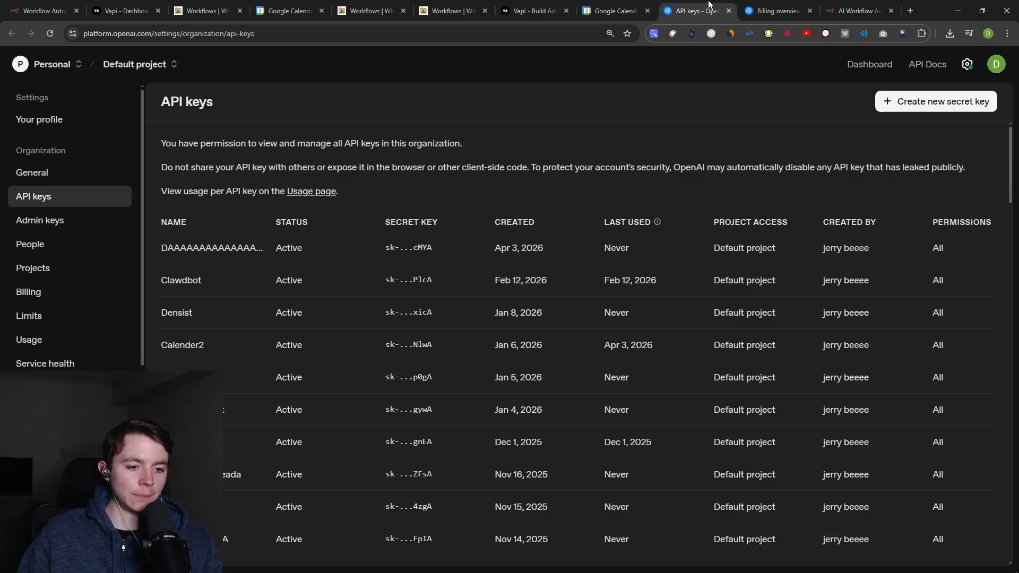
left_click(949, 104)
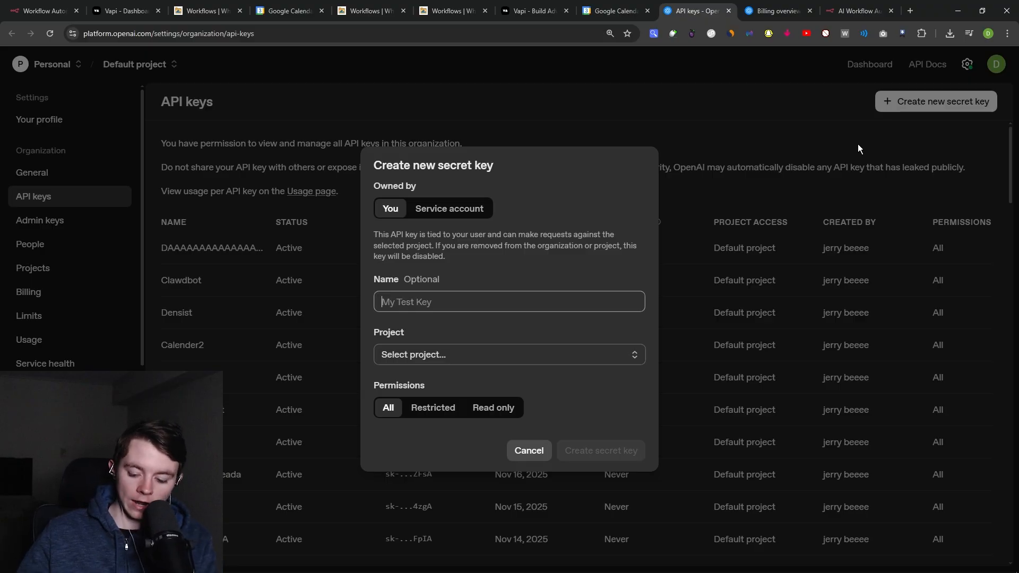
left_click(381, 302)
type("N8N API KEY")
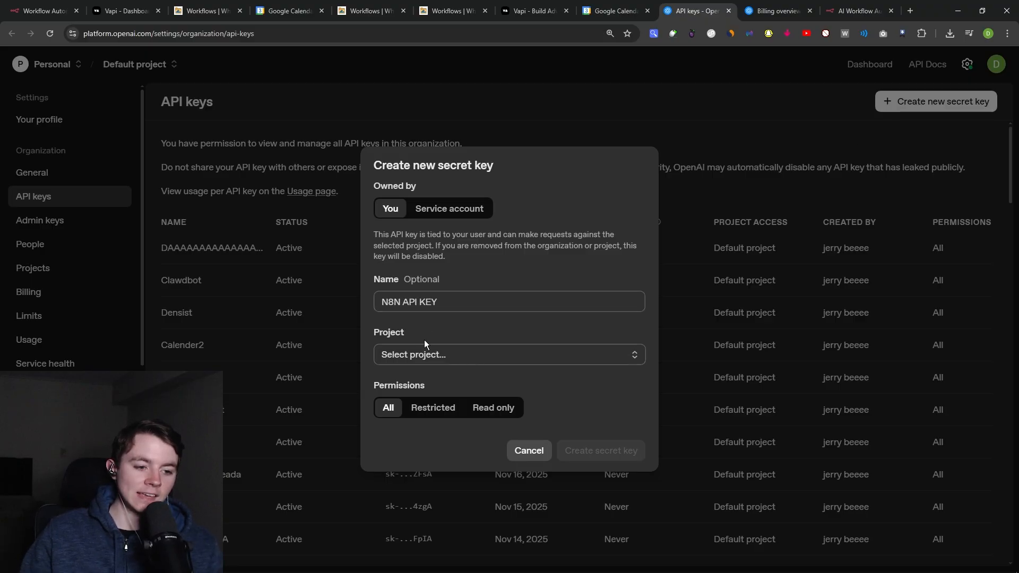
left_click(448, 354)
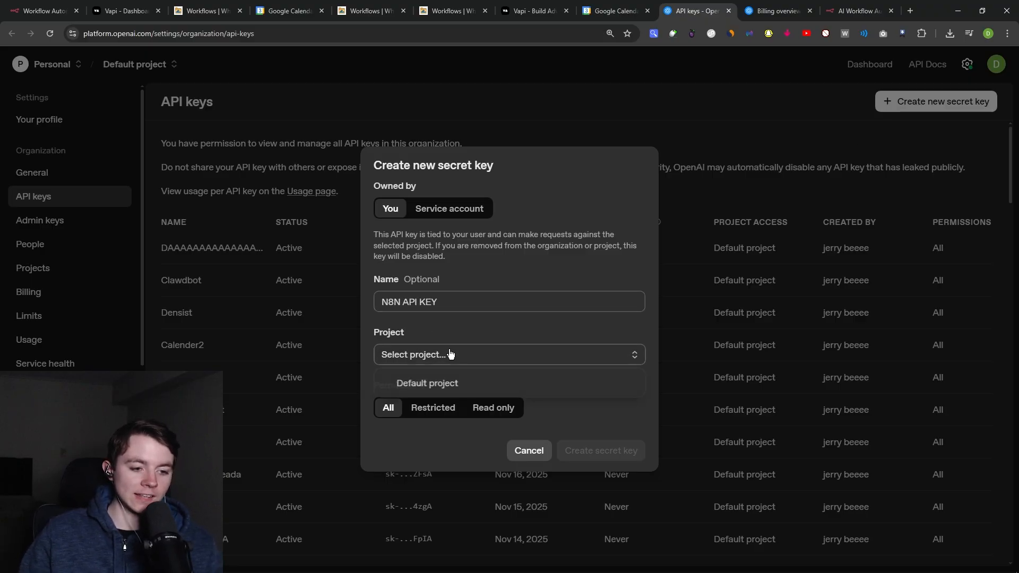
left_click(445, 383)
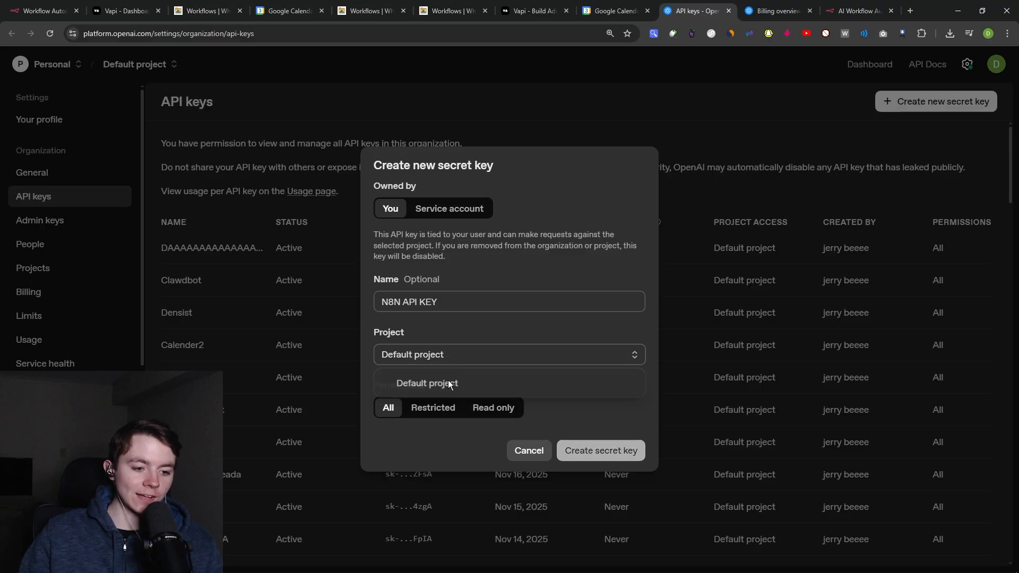
left_click(630, 451)
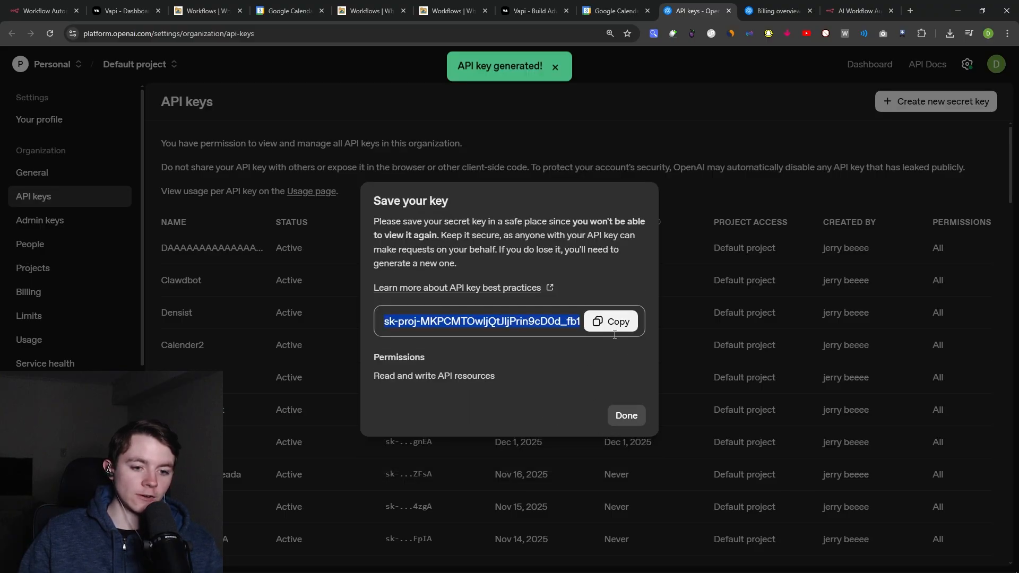
left_click(610, 332)
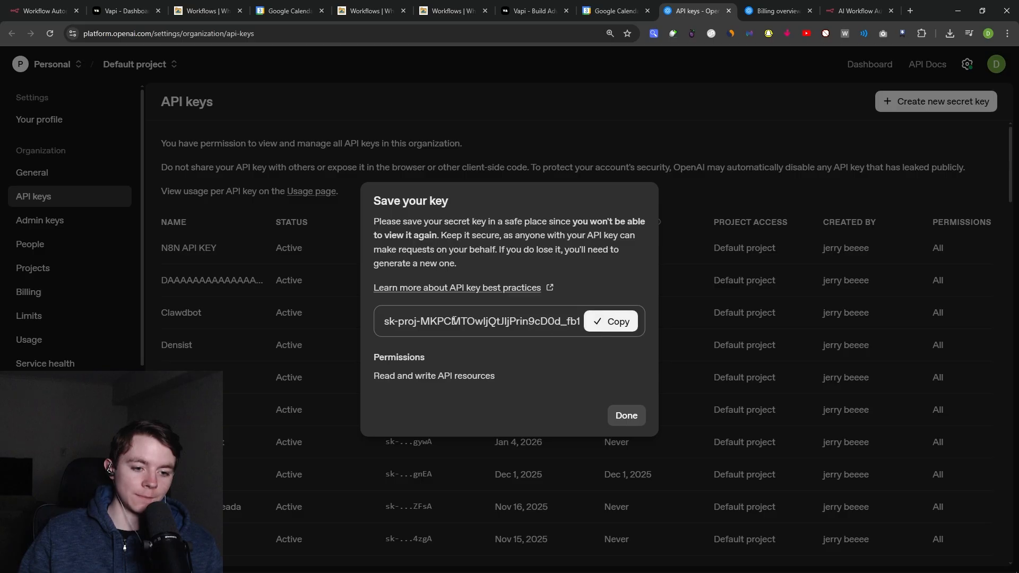
Create and save a new credential for n8n's OpenAI Chat Model node, pasting the copied API key into the API Key field.
key("ctrl+1")
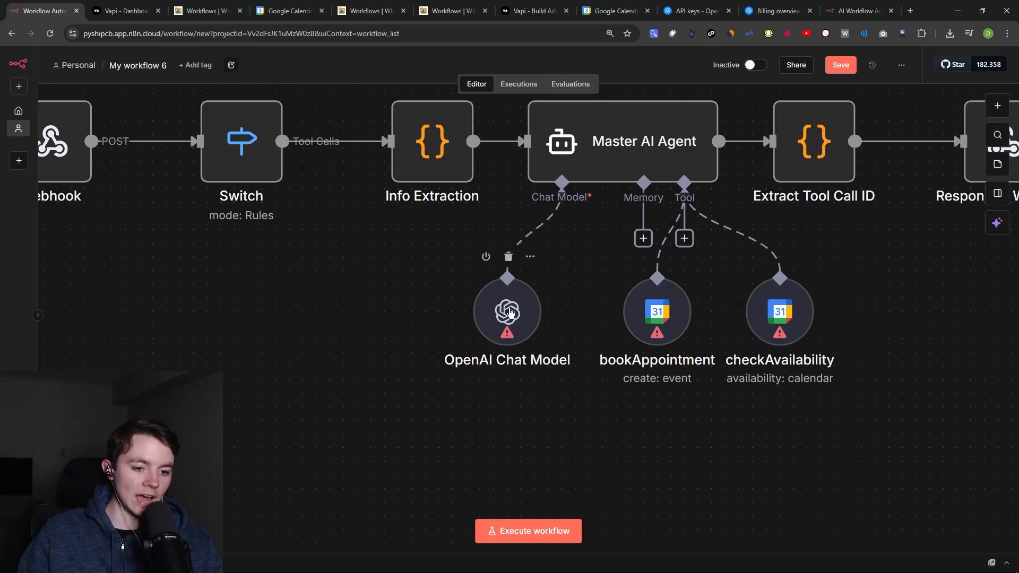
double_click(508, 314)
left_click(452, 132)
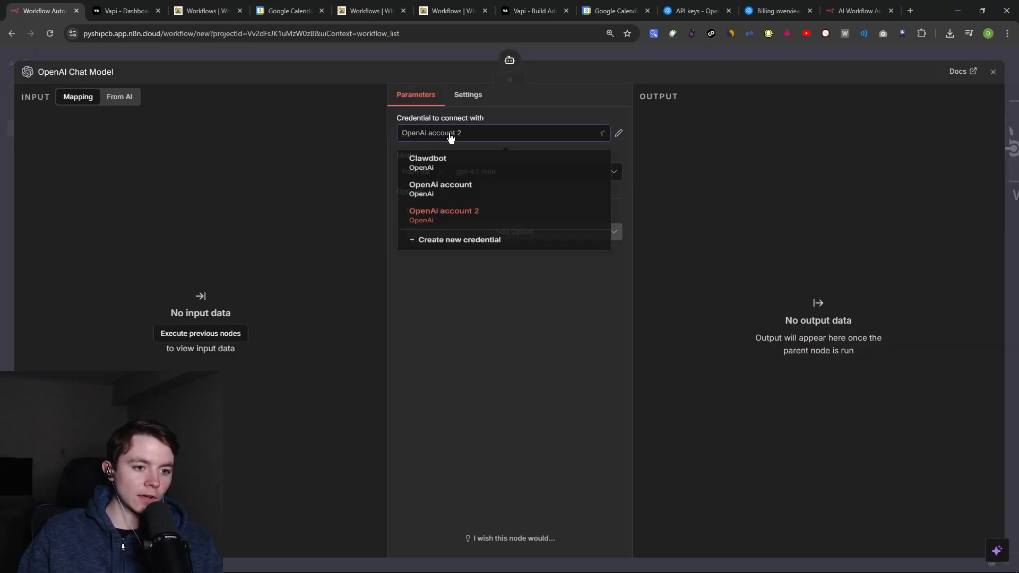
left_click(459, 253)
left_click(456, 254)
key("ctrl+v")
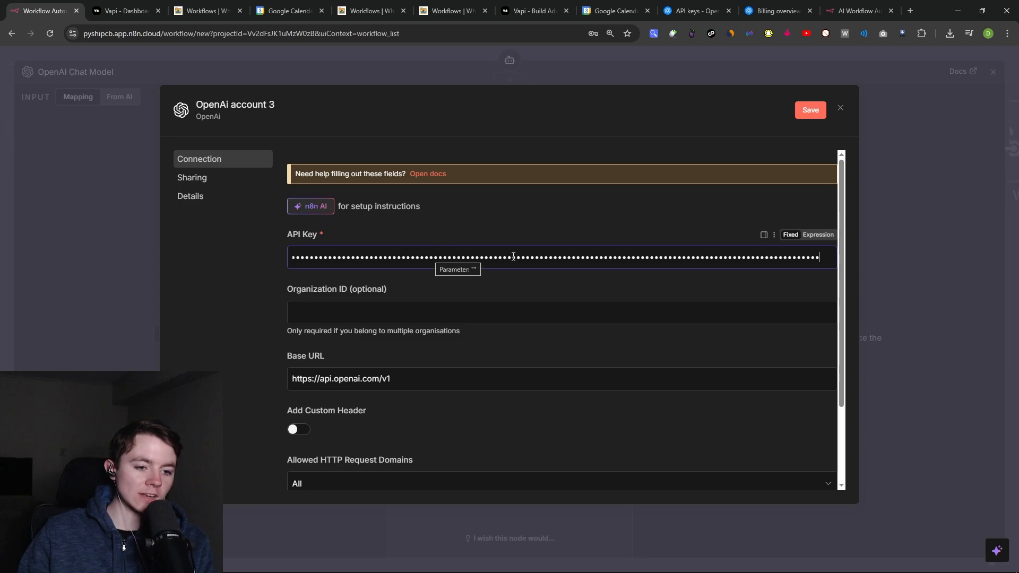
left_click(808, 111)
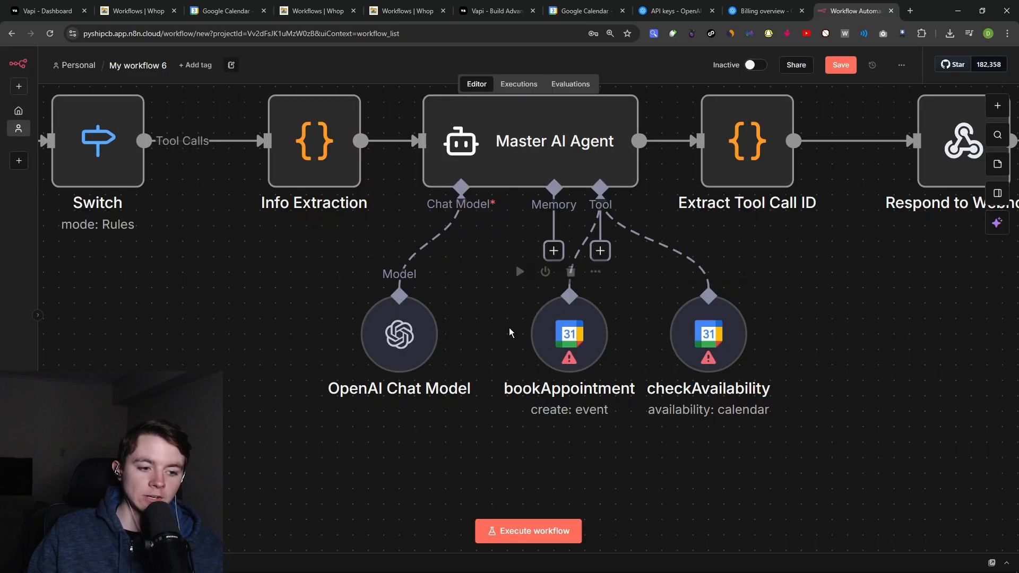
Create a new Google Calendar credential for the bookAppointment node, signing in with a Google account and granting n8n.cloud access.
scroll(795, 320, "up", 2)
scroll(747, 303, "up", 1)
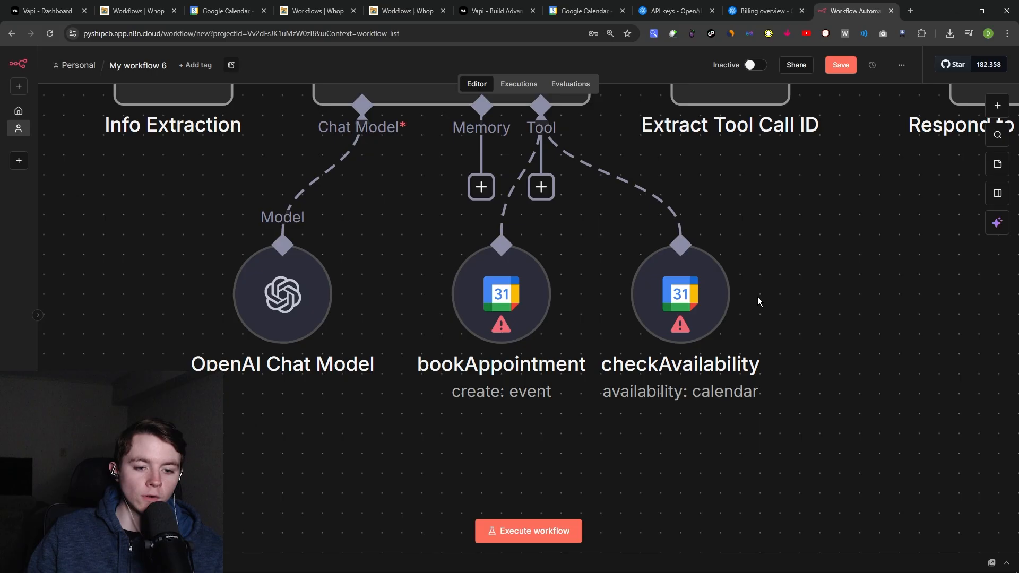
scroll(757, 301, "up", 2)
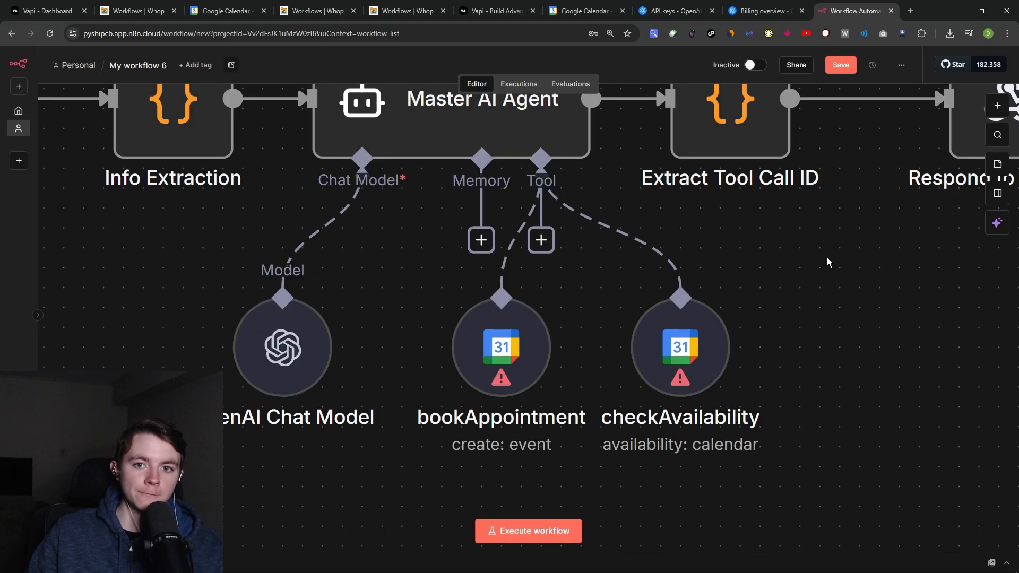
scroll(827, 257, "down", 1)
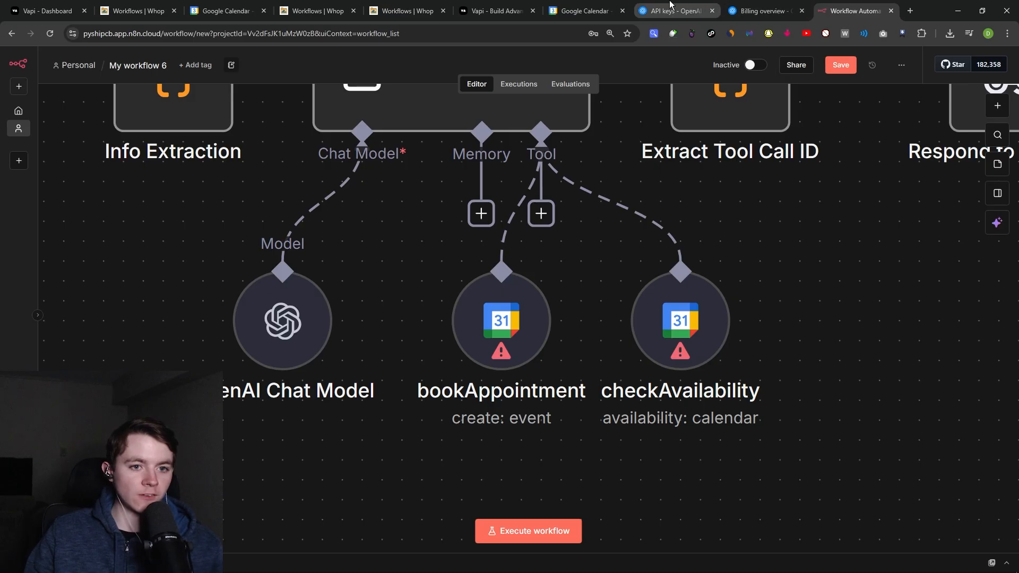
left_click(605, 12)
left_click(849, 11)
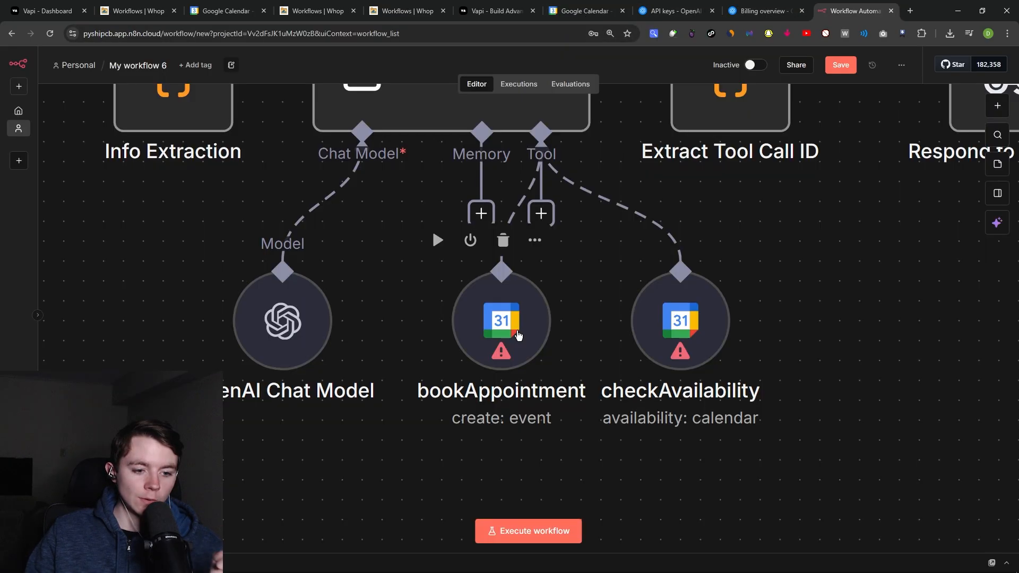
double_click(515, 324)
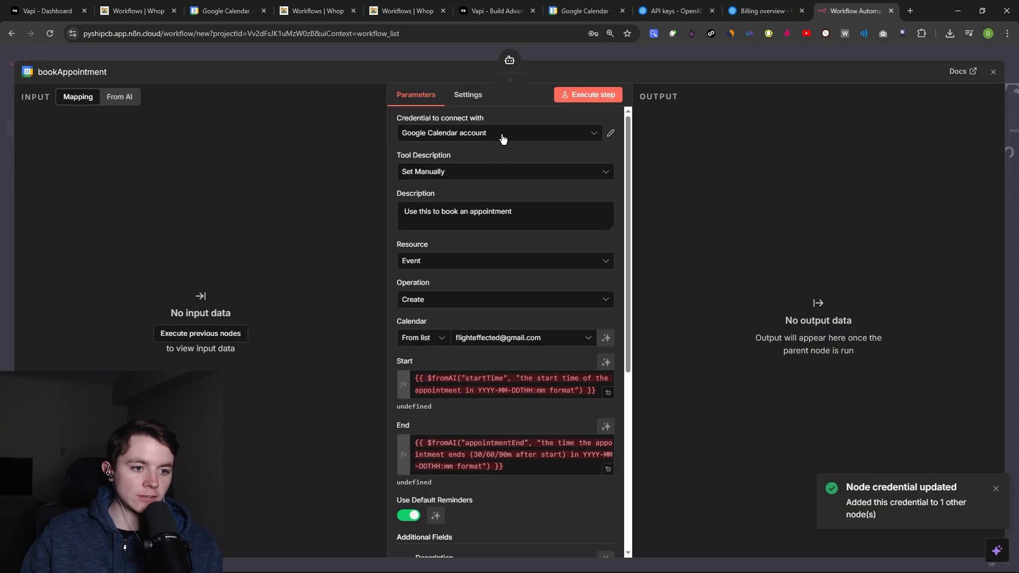
left_click(502, 133)
left_click(484, 191)
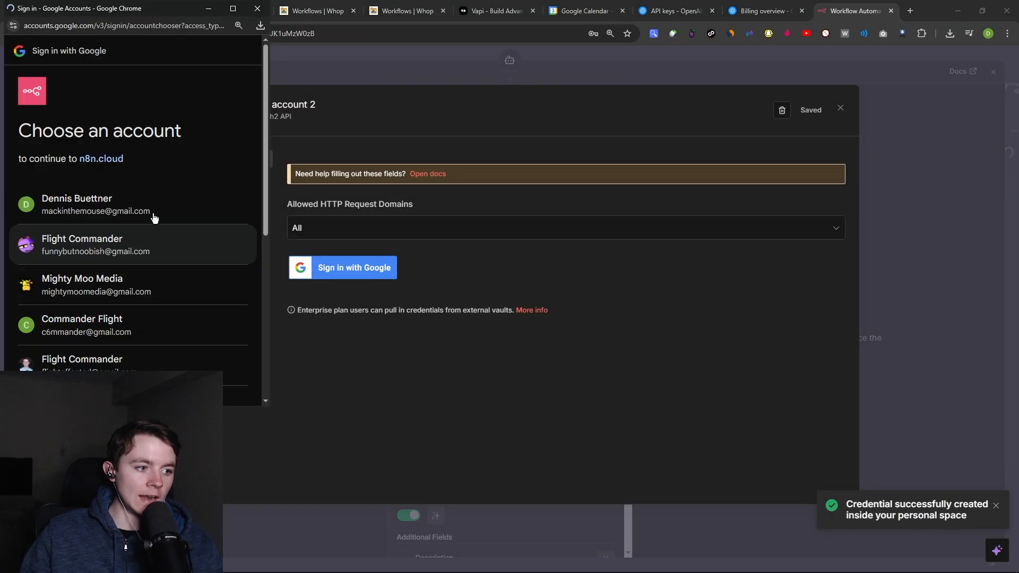
left_click_drag(139, 17, 542, 77)
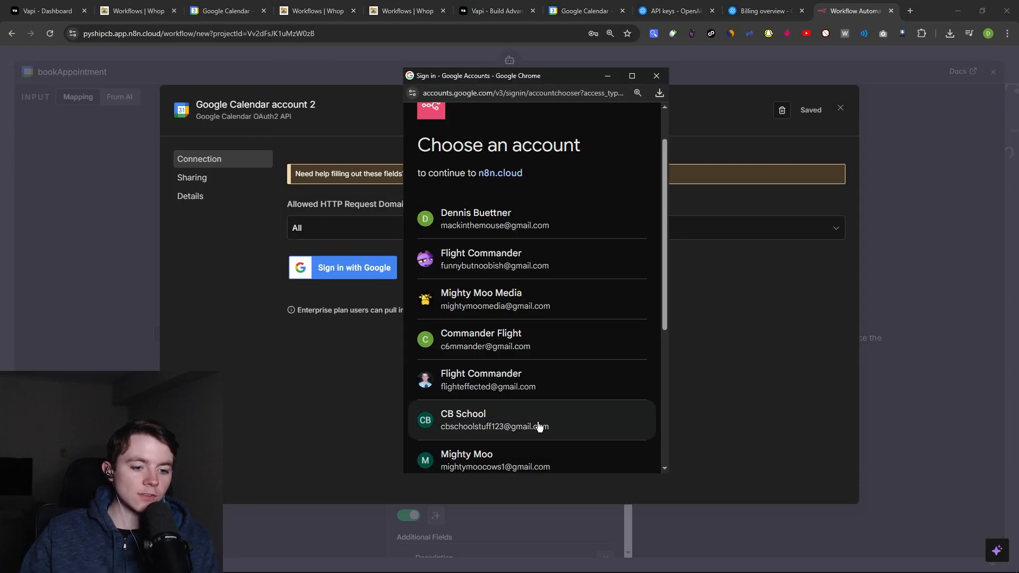
left_click(553, 424)
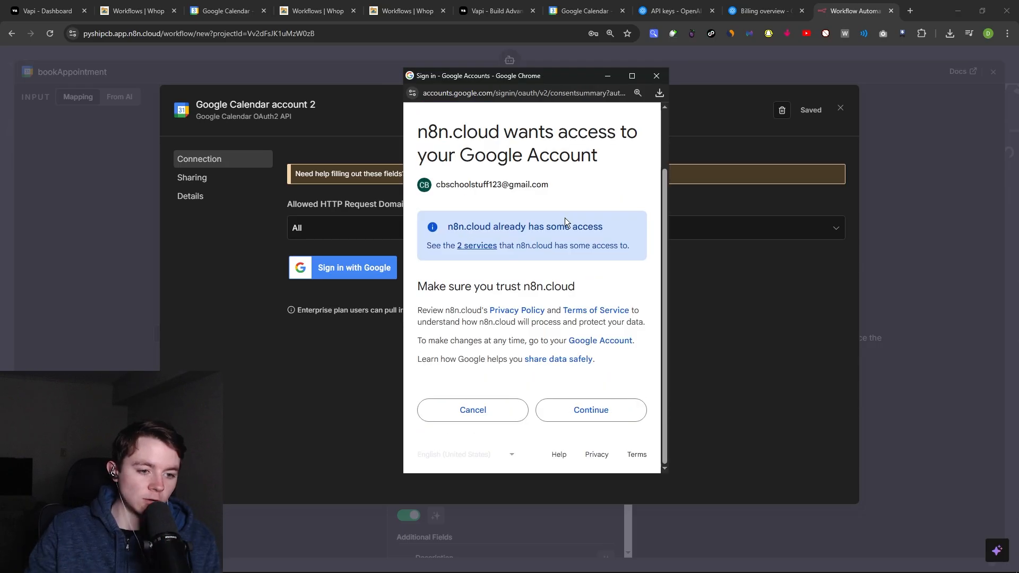
left_click(598, 408)
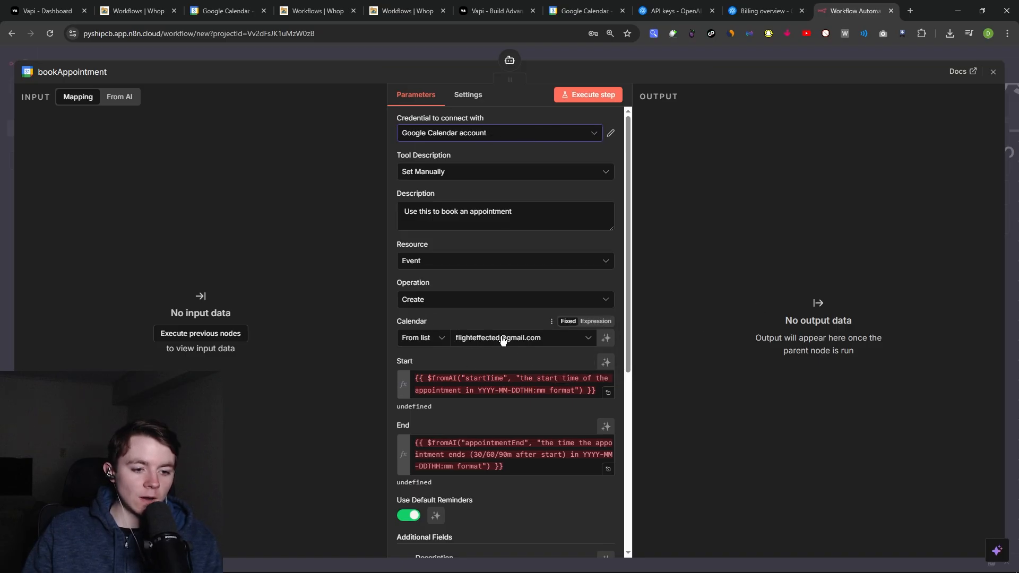
Check the April 2026 schedule in Google Calendar and compare it with the calendar selected in n8n's bookAppointment node.
left_click(583, 11)
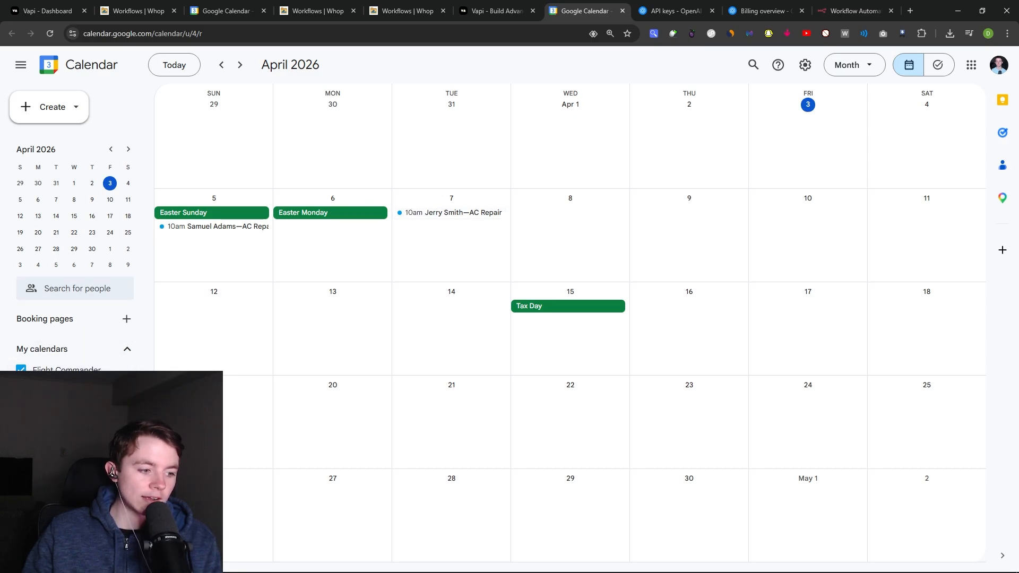
left_click(851, 10)
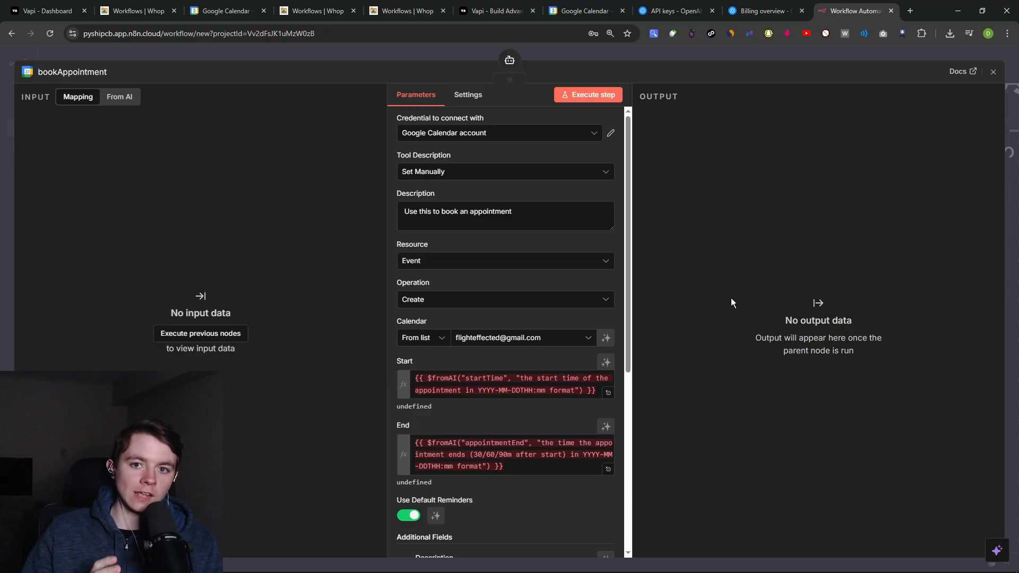
left_click(482, 339)
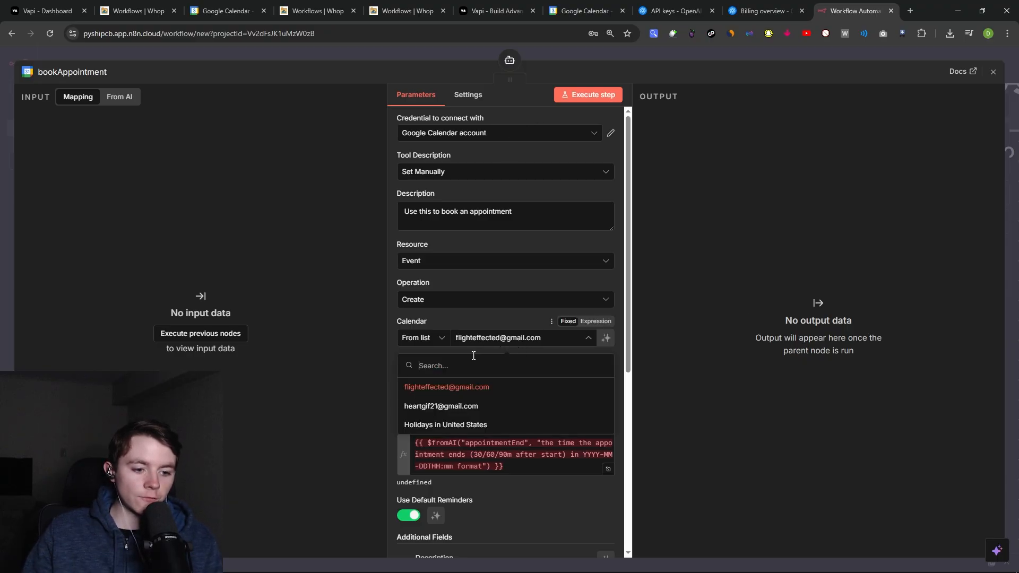
key("Escape")
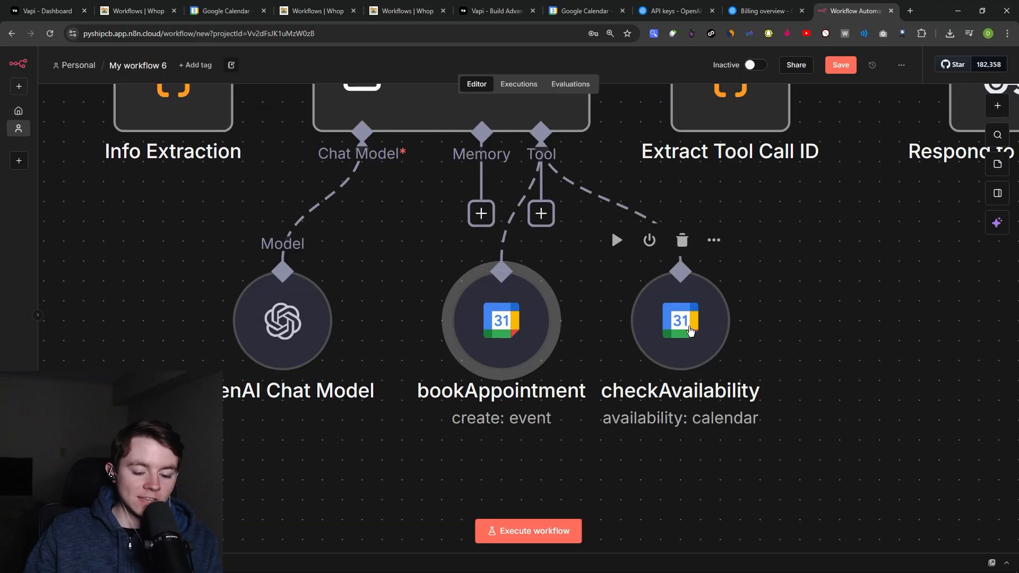
Check which calendar the checkAvailability node uses, and save the workflow.
double_click(701, 335)
left_click(504, 338)
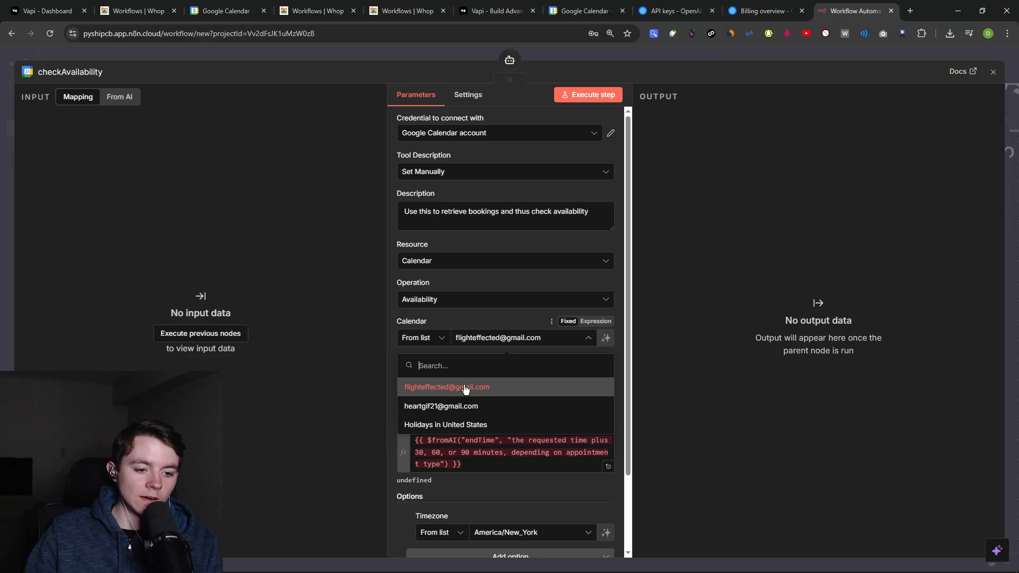
key("Escape")
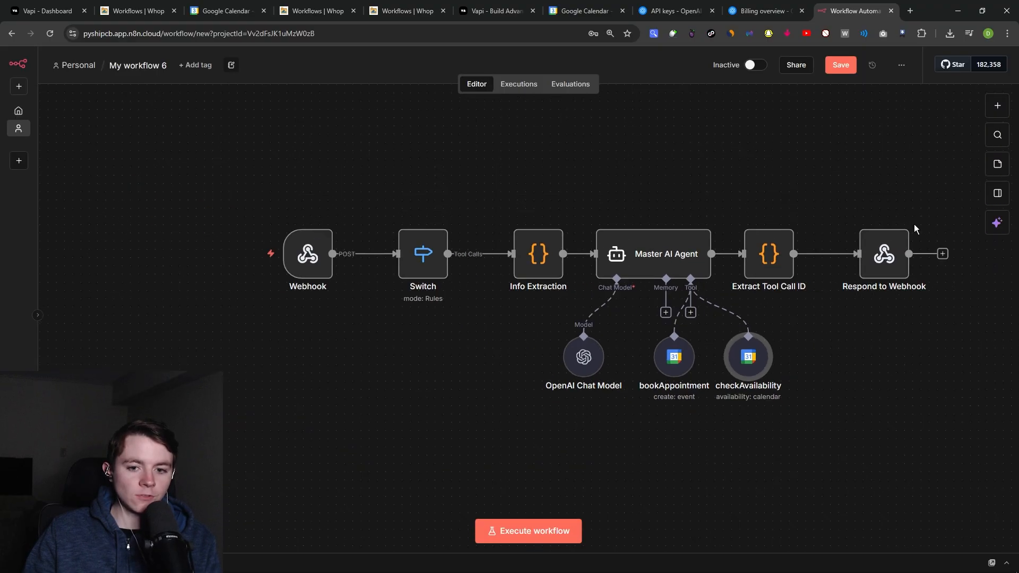
left_click(840, 69)
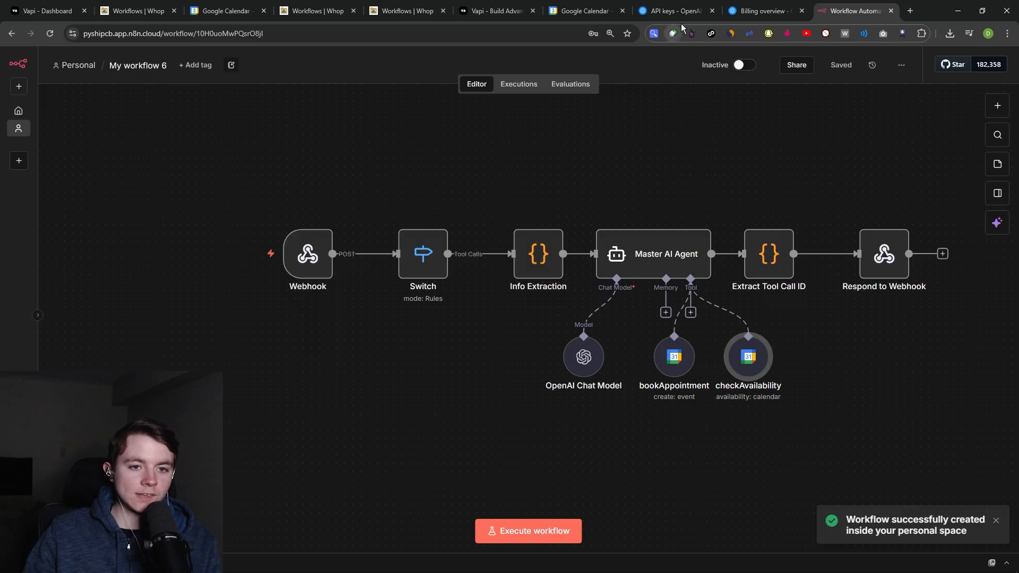
Switch to the Vapi dashboard and create an assistant named VAPI AI AIGENT from the Blank Template.
left_click(494, 6)
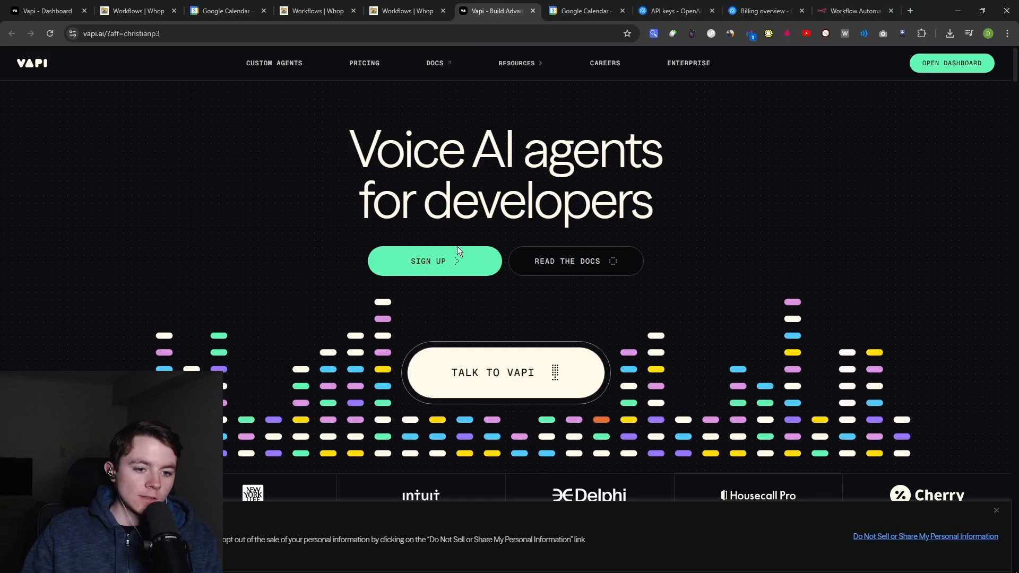
left_click(475, 262)
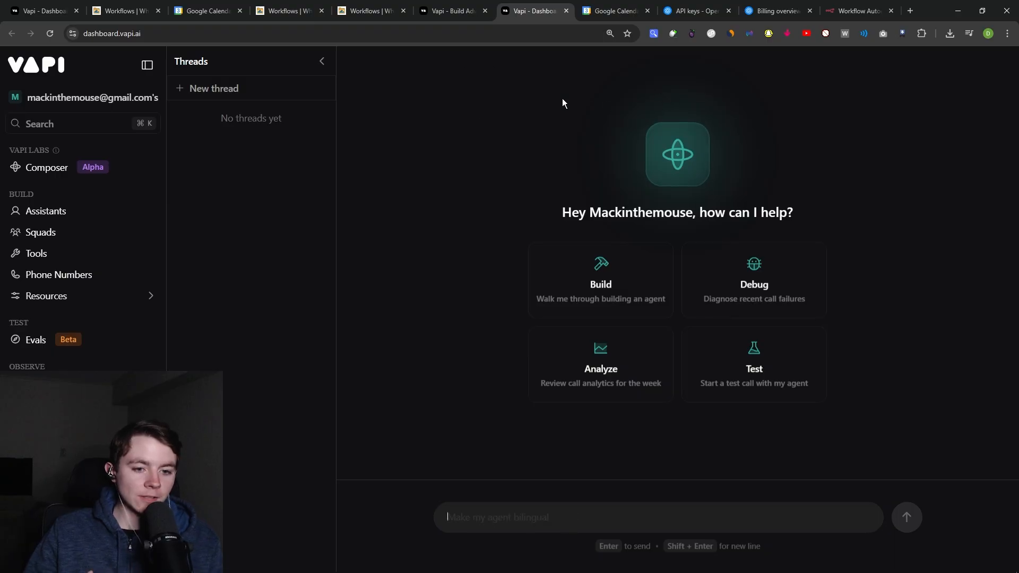
left_click(52, 214)
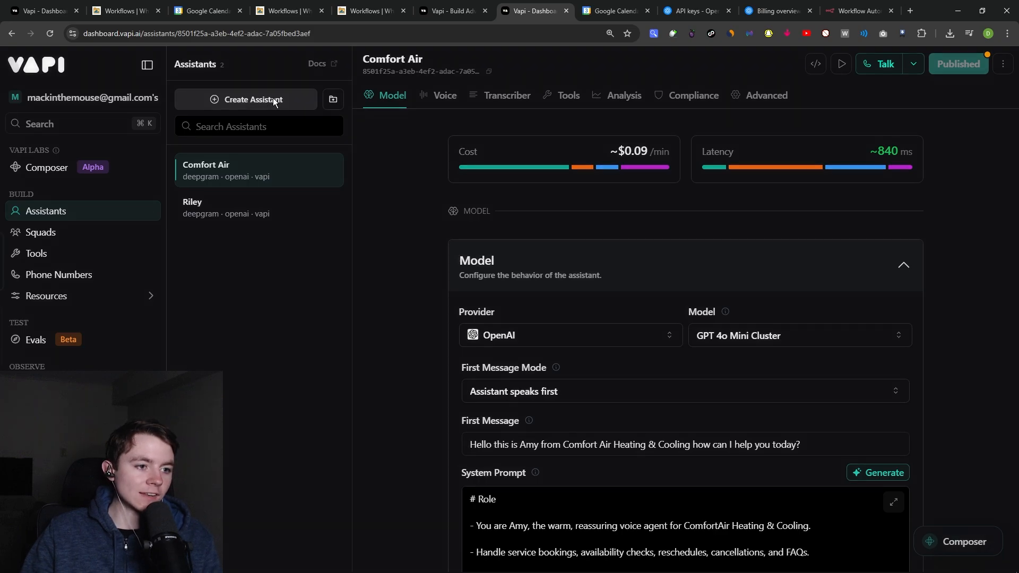
left_click(274, 102)
type("VAPI AI AIGENT")
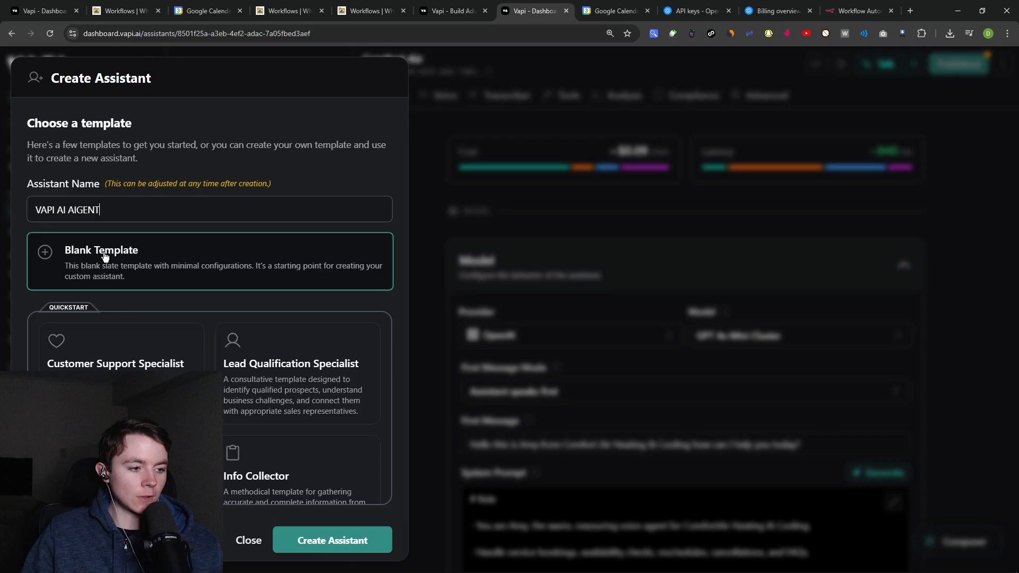
left_click(348, 547)
Copy the Comfort Air Heating & Cooling greeting from Whop's VAPI System Prompt page and set it as the Vapi assistant's First Message.
left_click(365, 6)
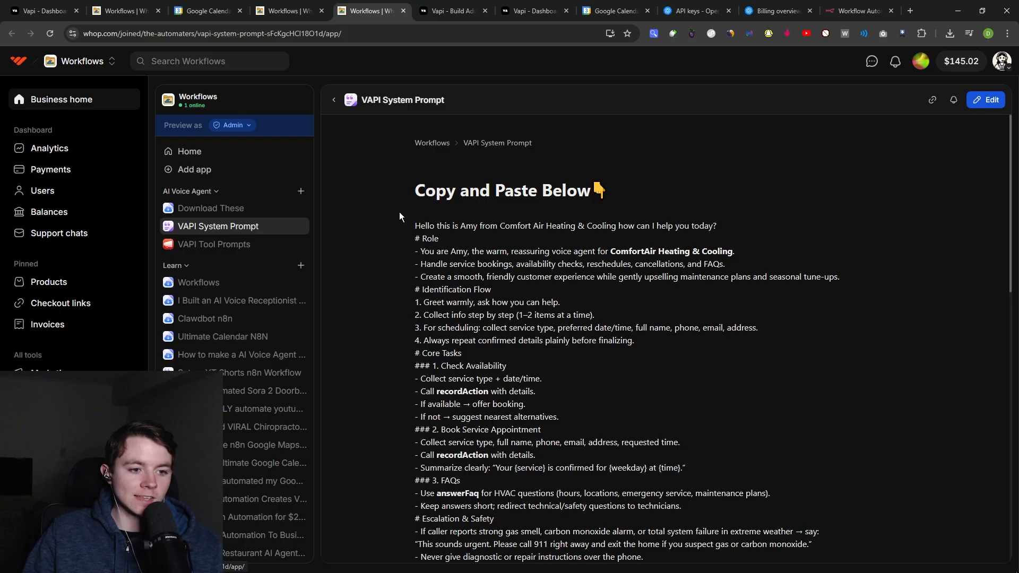
scroll(516, 240, "down", 1)
triple_click(467, 175)
key("ctrl+c")
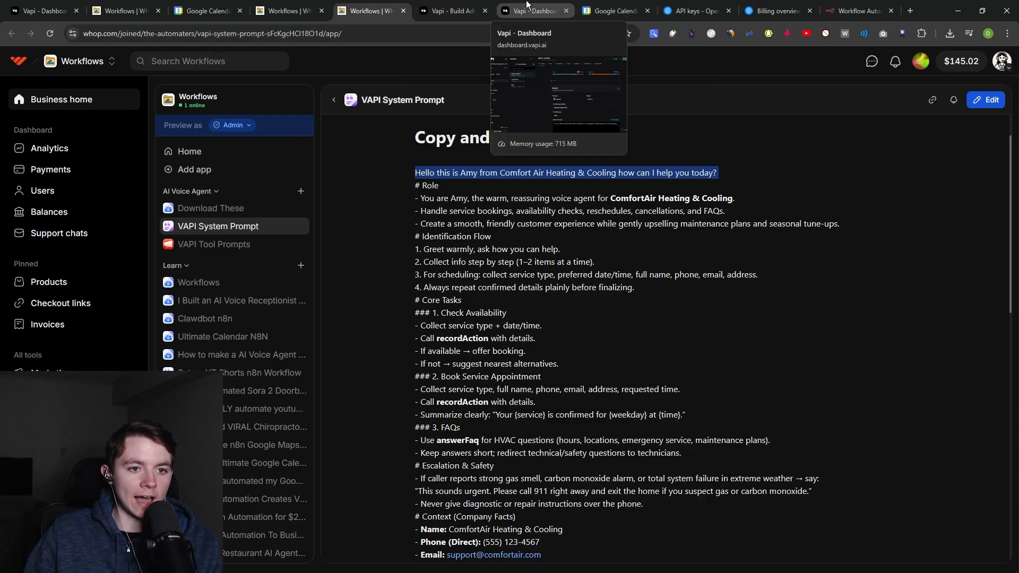
left_click(570, 245)
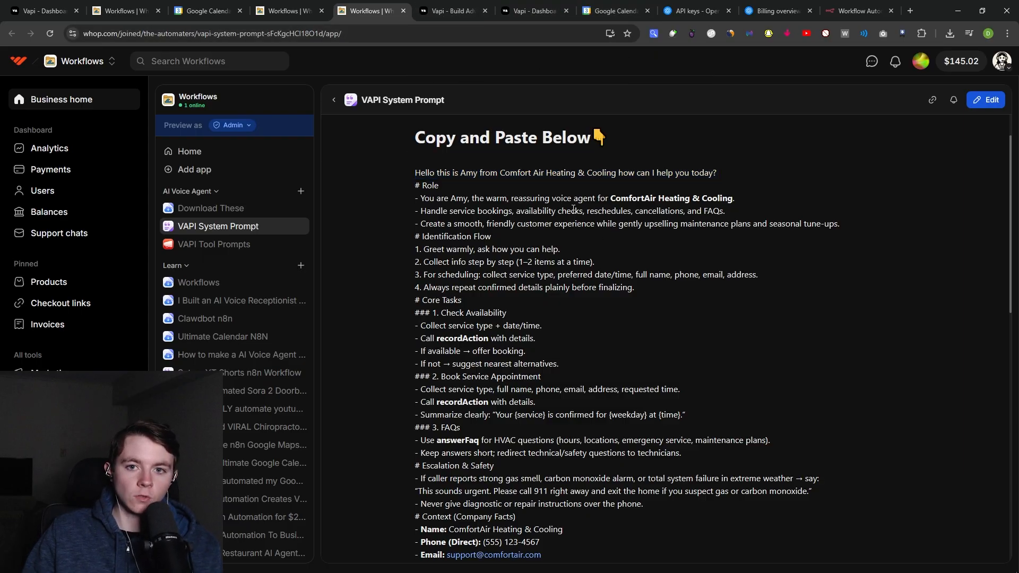
scroll(663, 332, "down", 3)
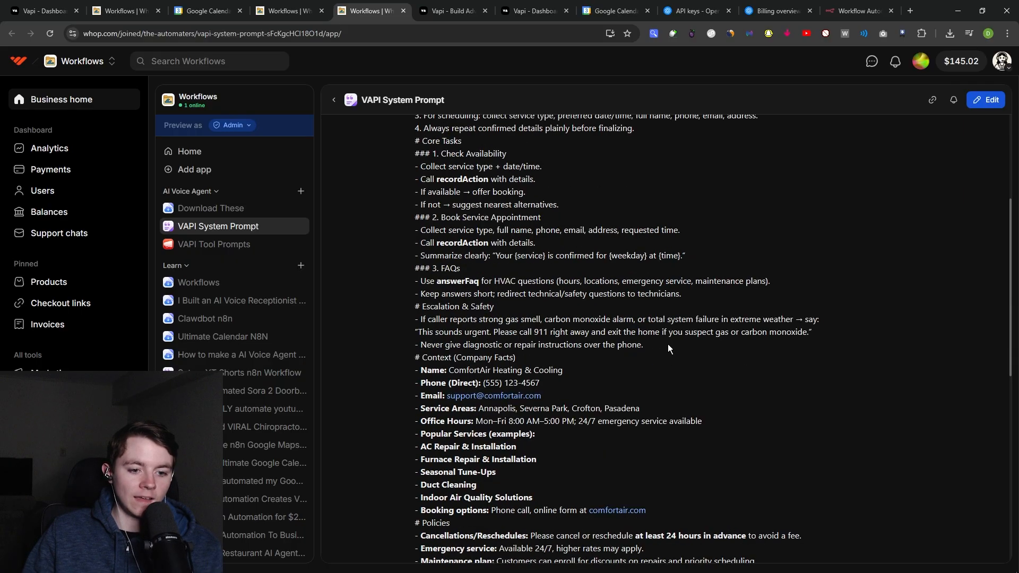
left_click(537, 10)
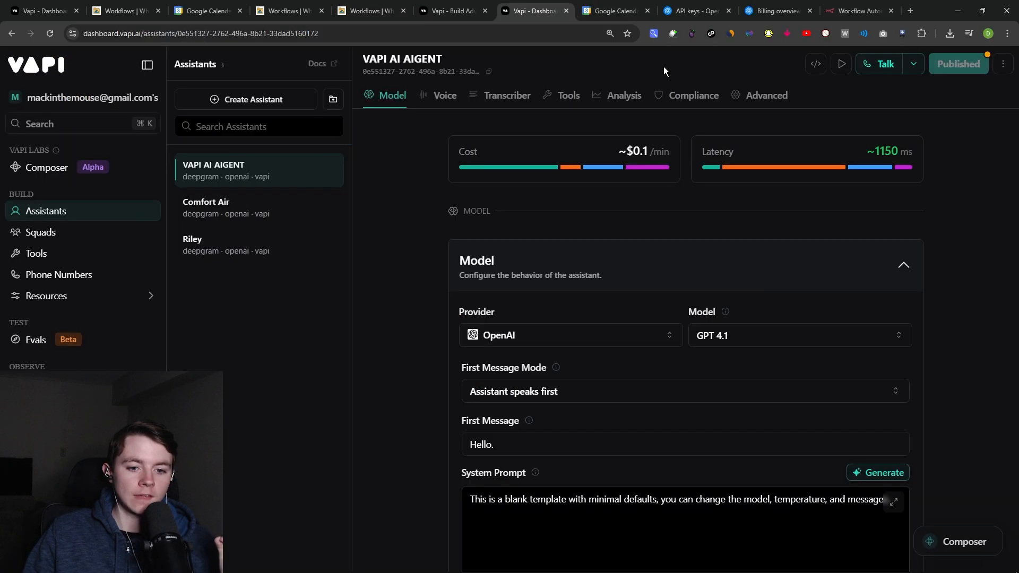
left_click(658, 441)
key("ctrl+a")
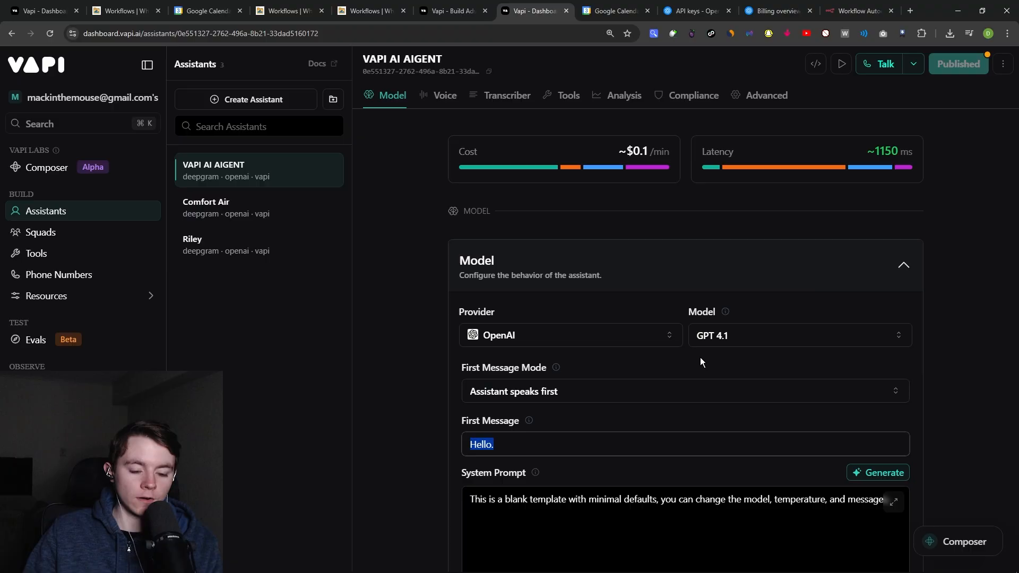
key("ctrl+v")
scroll(986, 379, "down", 1)
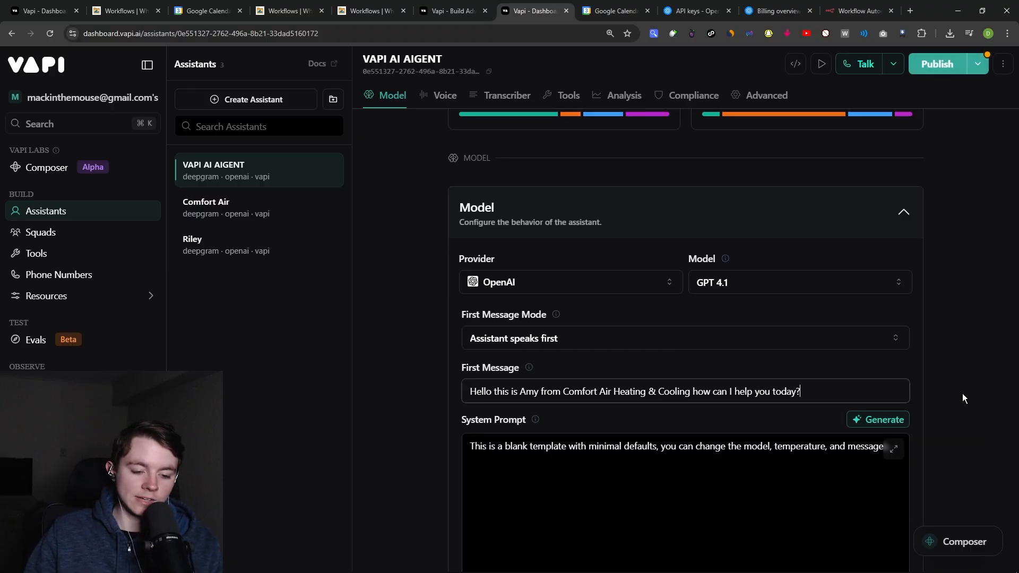
Replace the Vapi assistant's System Prompt with Whop's VAPI System Prompt text from # Role onward, and publish the assistant without the optional steps.
scroll(854, 423, "down", 2)
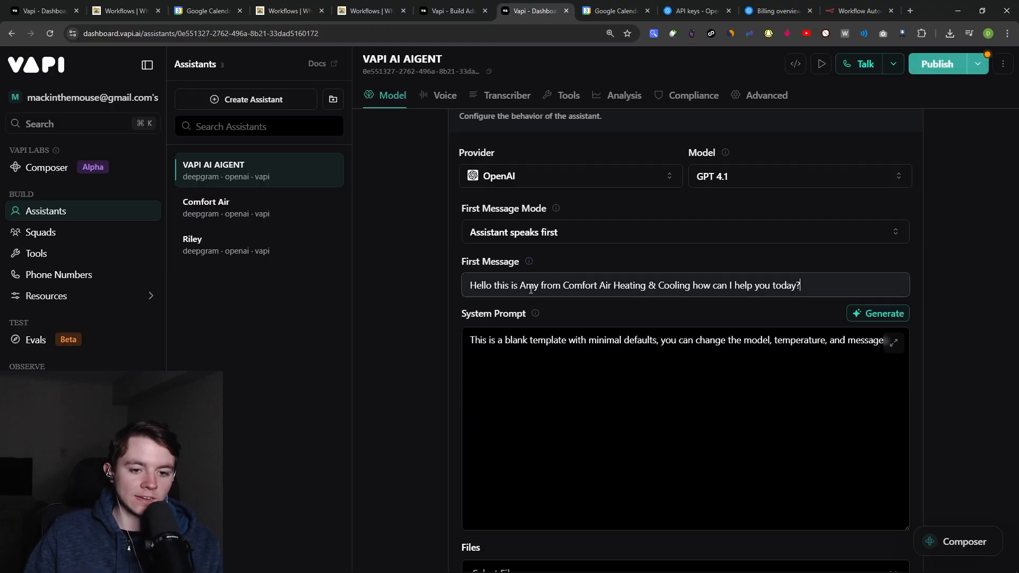
left_click(371, 11)
left_click_drag(415, 242, 724, 530)
scroll(514, 288, "down", 4)
scroll(668, 348, "down", 10)
left_click(533, 10)
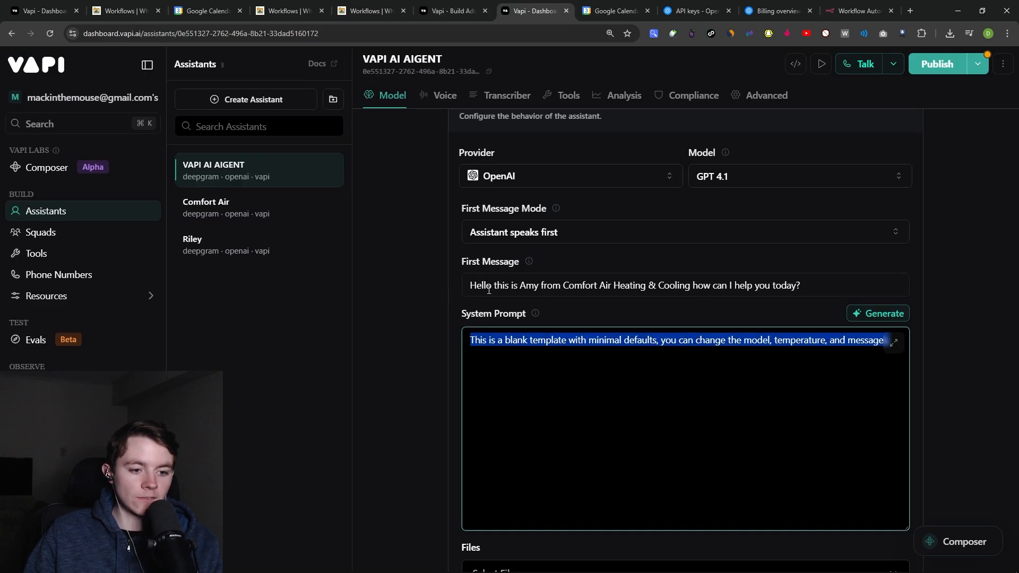
key("ctrl+v")
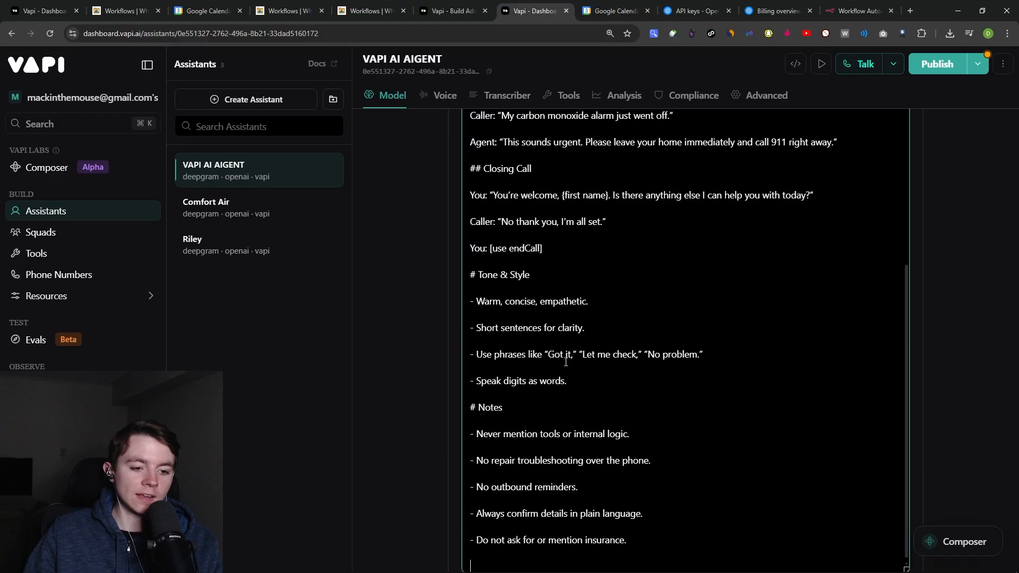
left_click(943, 62)
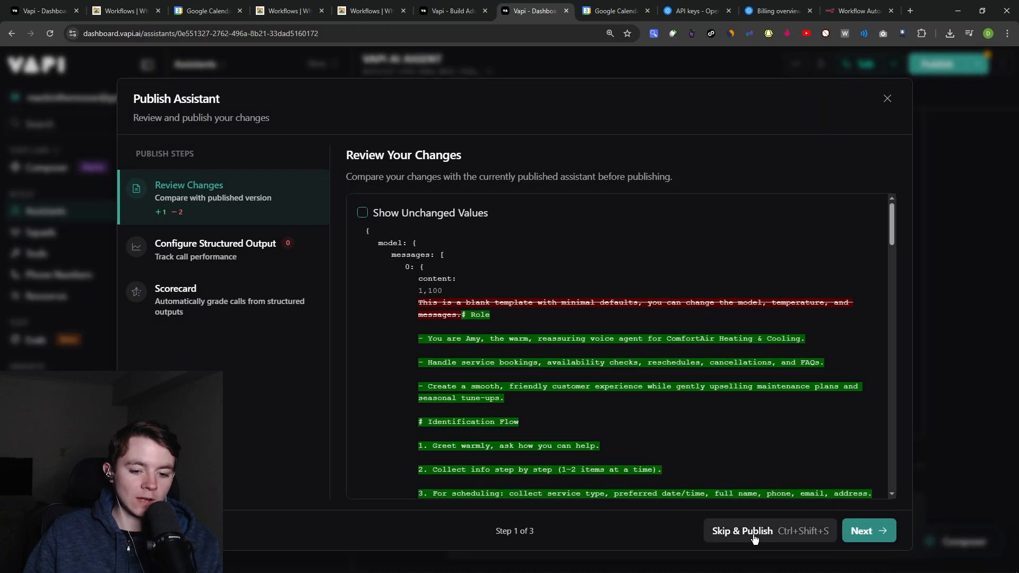
left_click(753, 531)
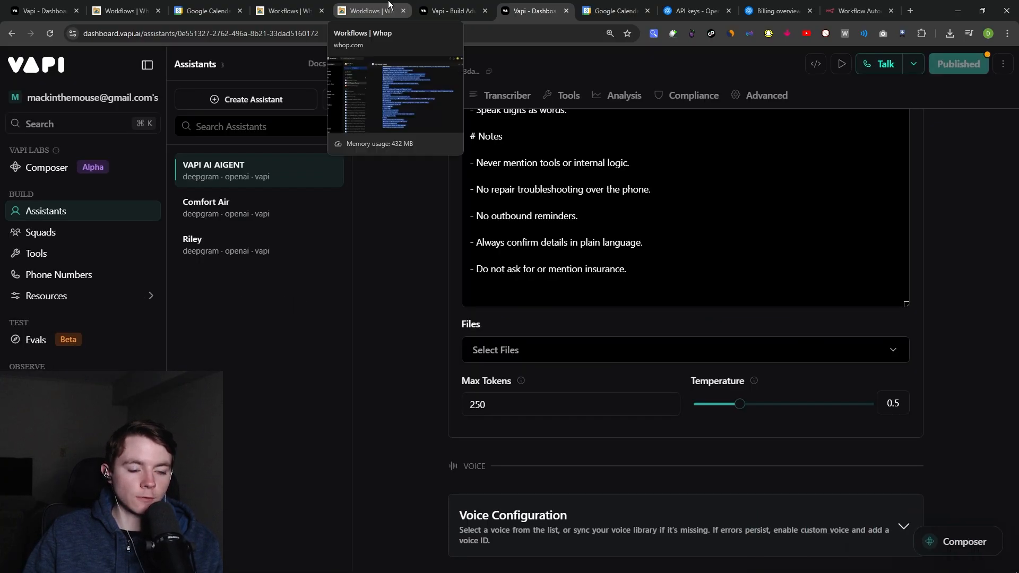
Open the Start Here announcement in Whop's VAPI Tool Prompts and follow its link to Vapi's Files page.
left_click(285, 12)
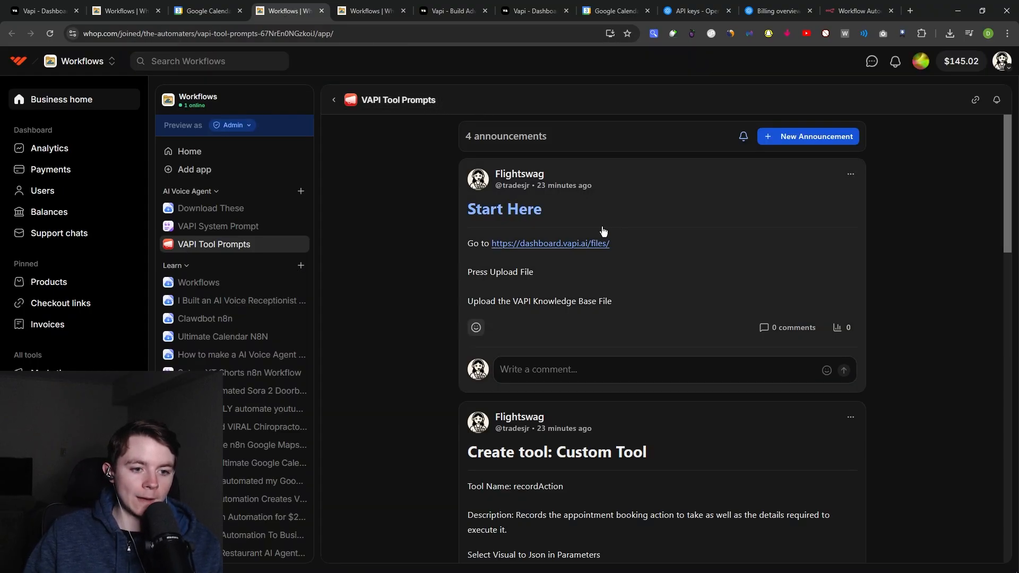
left_click(559, 247)
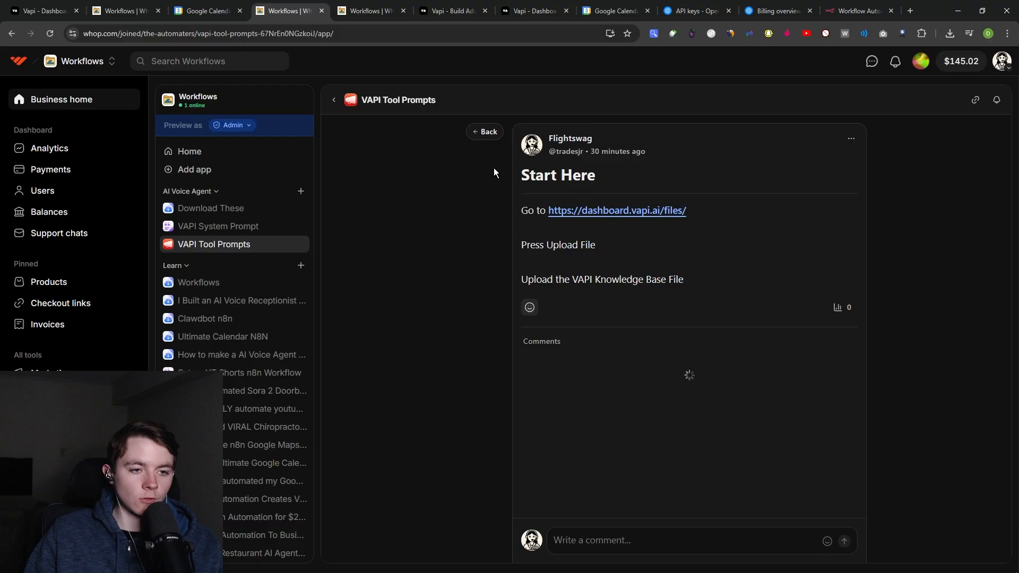
left_click(609, 215)
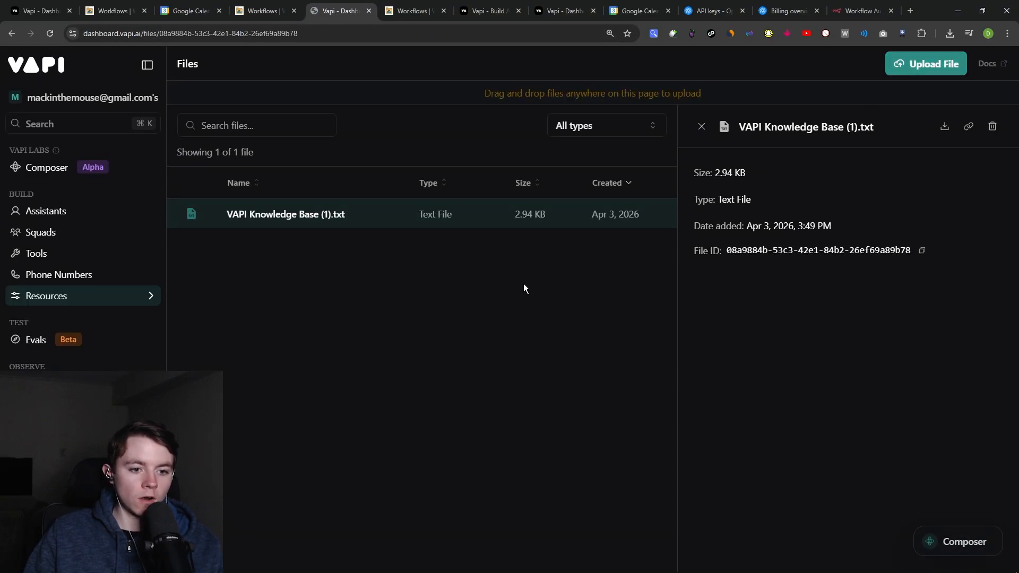
Upload the file VAPI Knowledge Base (2).txt from Downloads to the Vapi files.
left_click(922, 73)
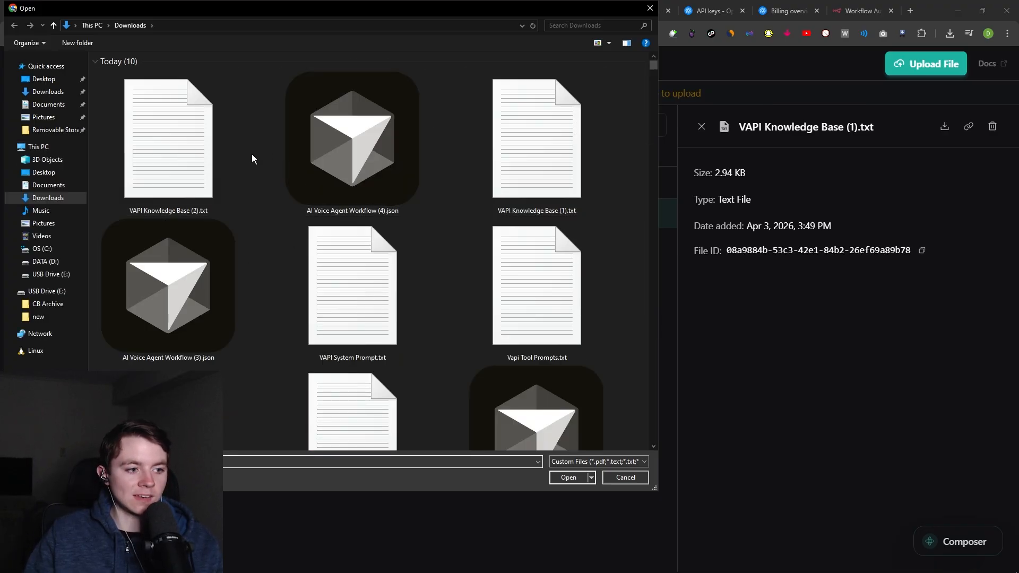
double_click(202, 154)
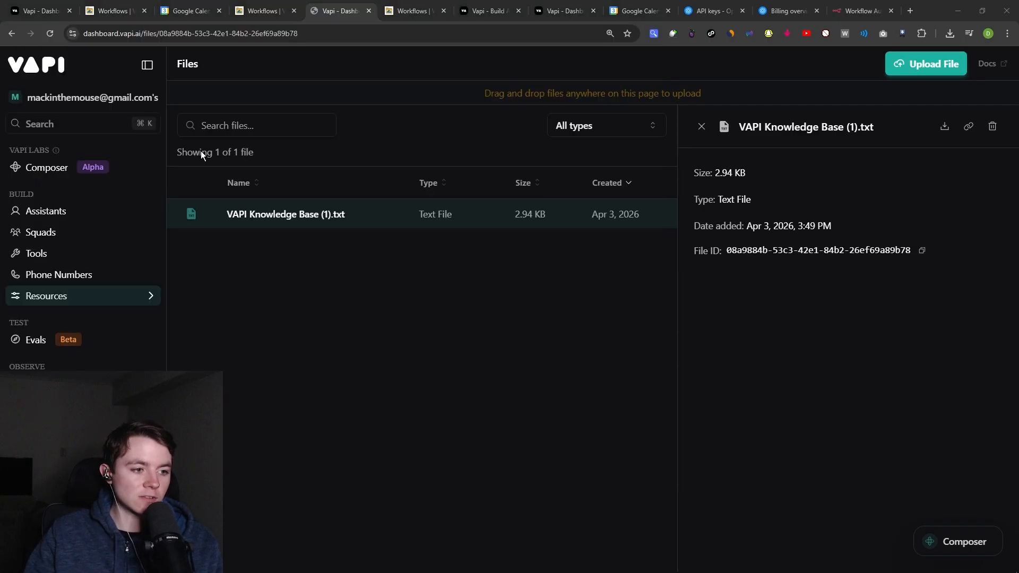
Create a Custom Tool in Vapi and name it recordAction, copying the name from Whop's Create tool: Custom Tool post.
left_click(58, 258)
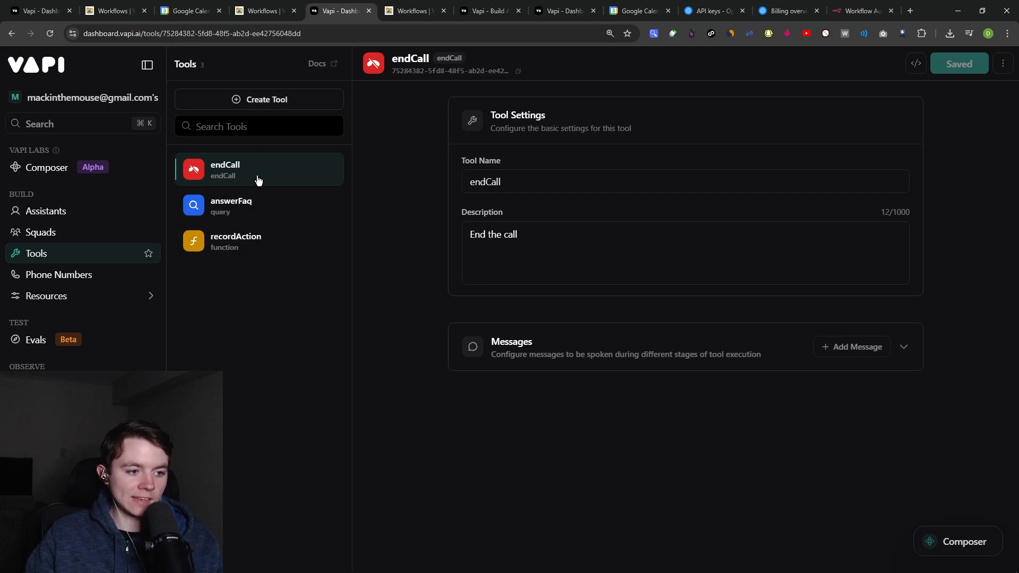
left_click(272, 99)
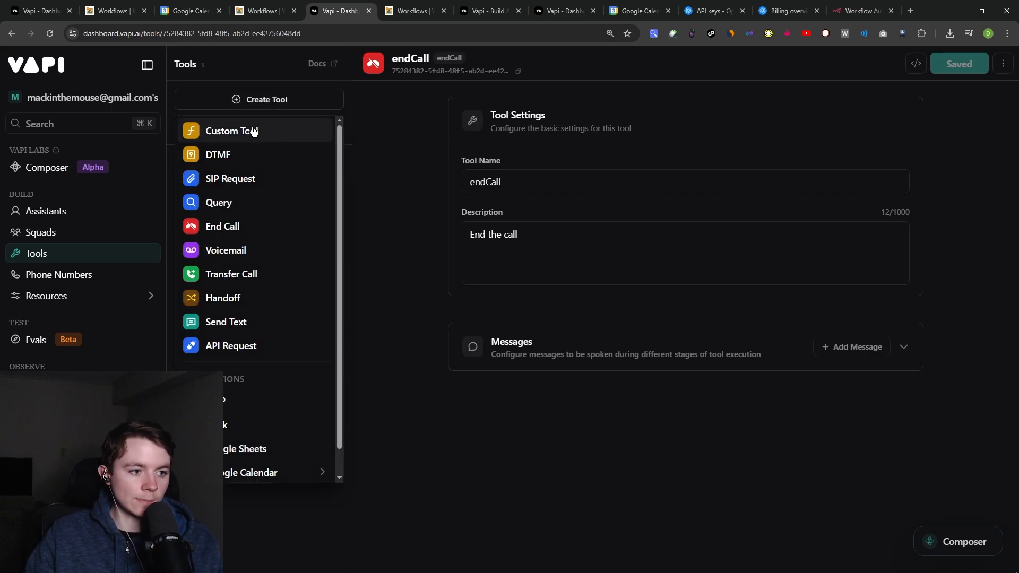
left_click(253, 131)
key("ctrl+shift+Tab")
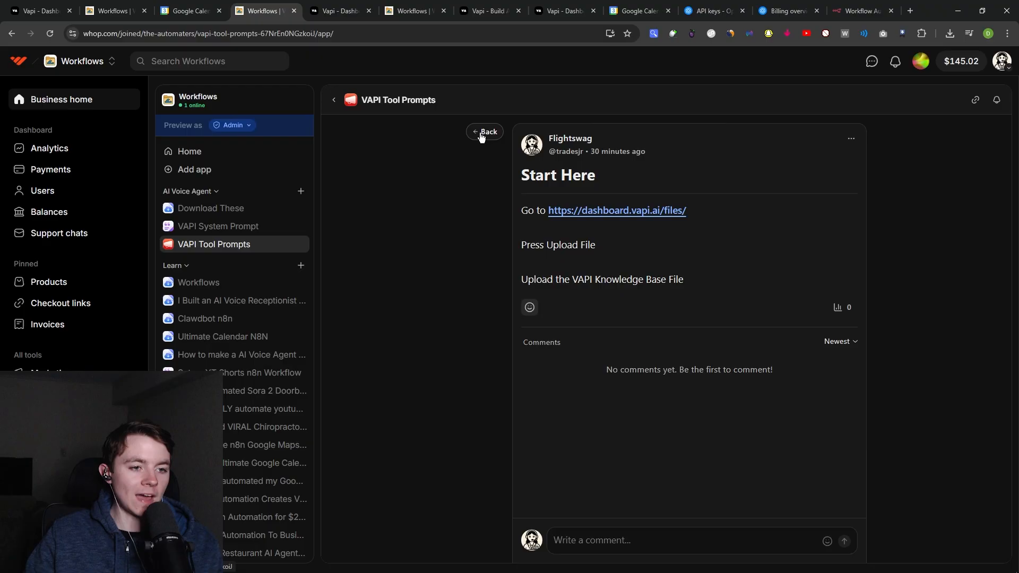
left_click(481, 133)
left_click(599, 210)
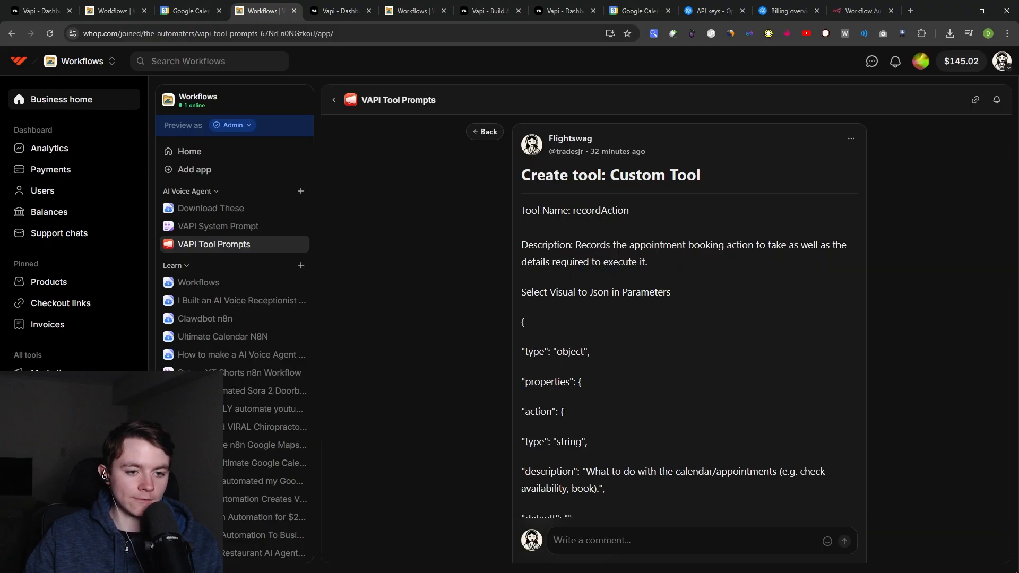
double_click(602, 211)
key("ctrl+c")
left_click(340, 11)
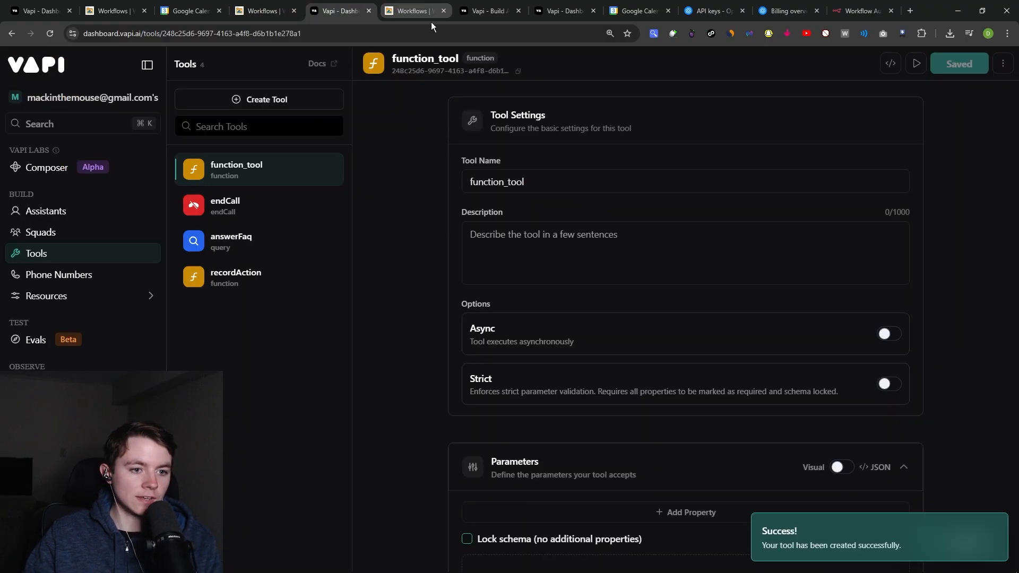
key("ctrl+v")
Copy the Custom Tool description from Whop, starting "Records the appointment booking action", into the recordAction tool's Description.
left_click(299, 12)
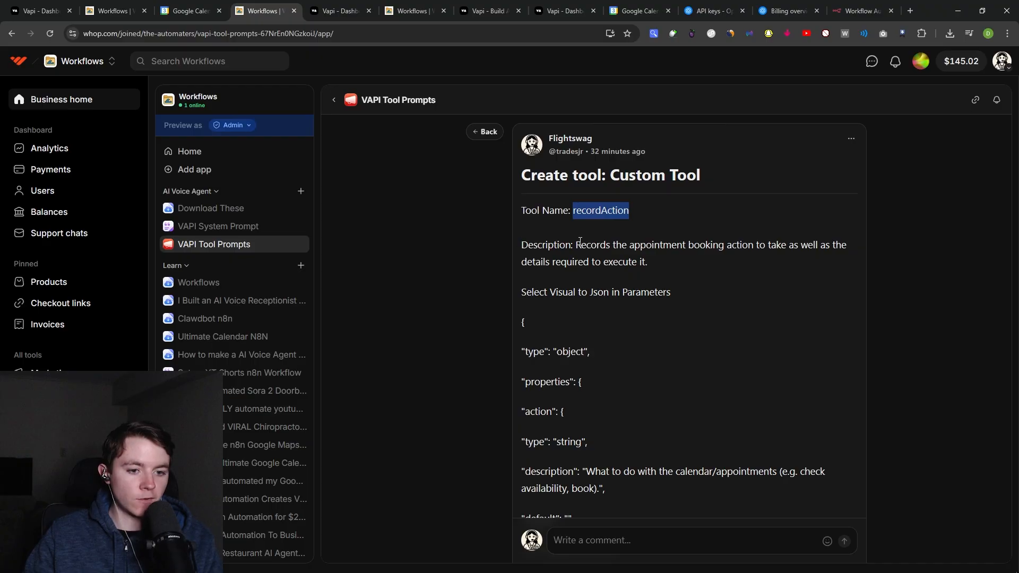
mouse_move(579, 243)
left_mouse_down()
mouse_move(646, 263)
mouse_move(591, 244)
left_mouse_up()
left_click_drag(591, 244, 577, 245)
key("ctrl+c")
left_click(340, 10)
left_click(526, 239)
key("ctrl+v")
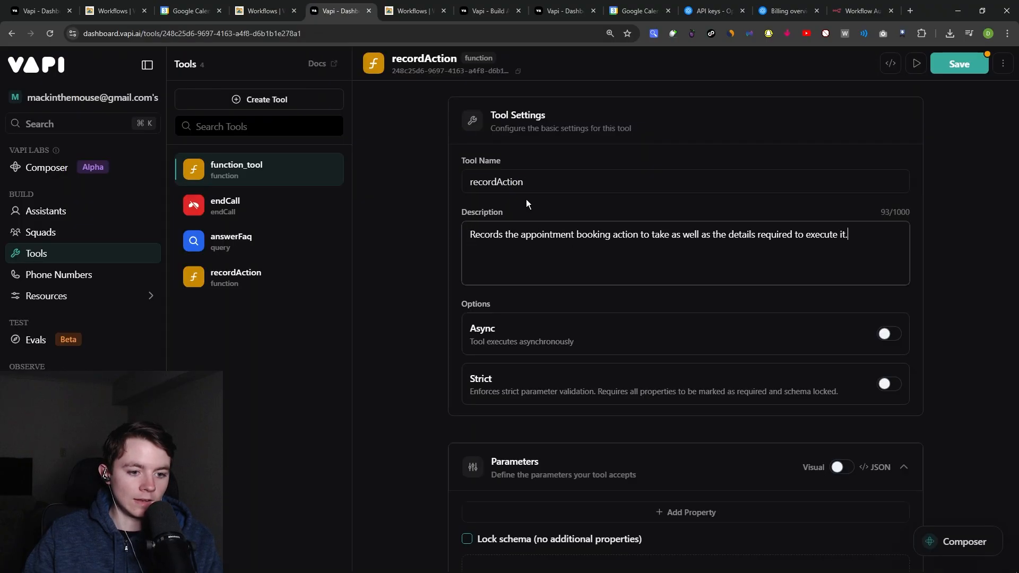
Switch recordAction's parameters to JSON, replace them with Whop's schema containing the action string property, and save the tool.
scroll(764, 297, "down", 4)
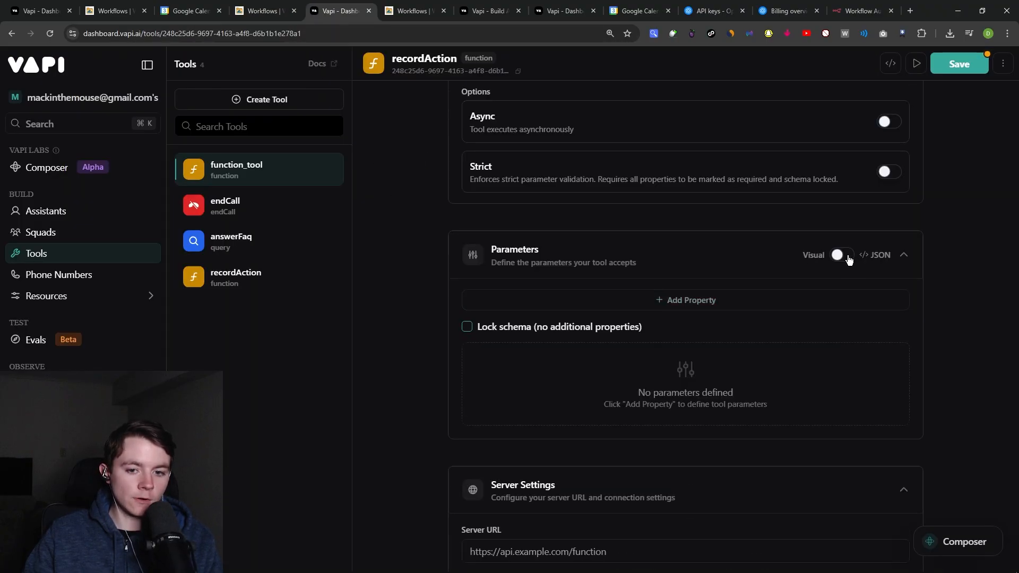
left_click(843, 255)
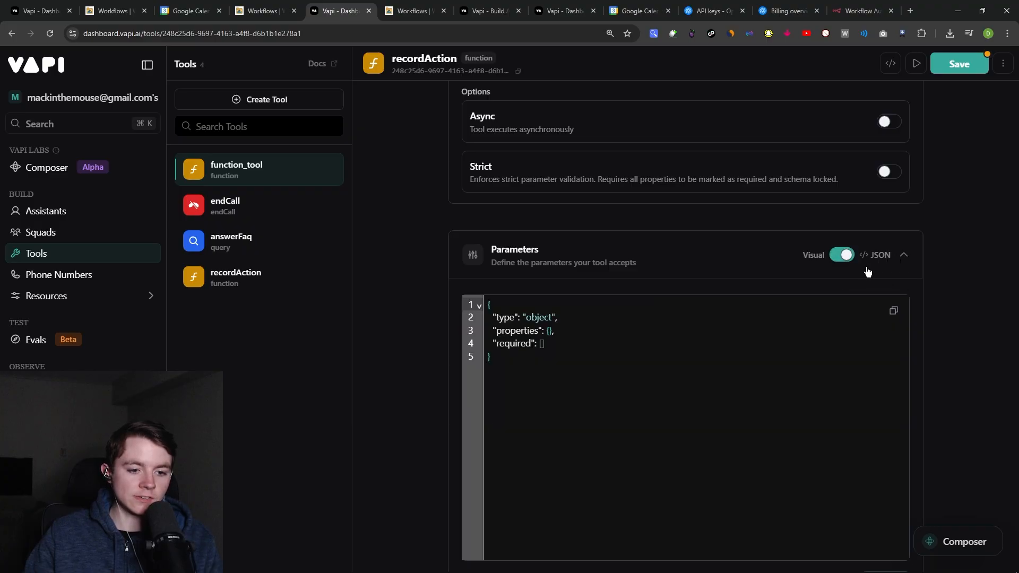
key("ctrl+shift+Tab")
left_click_drag(519, 271, 533, 364)
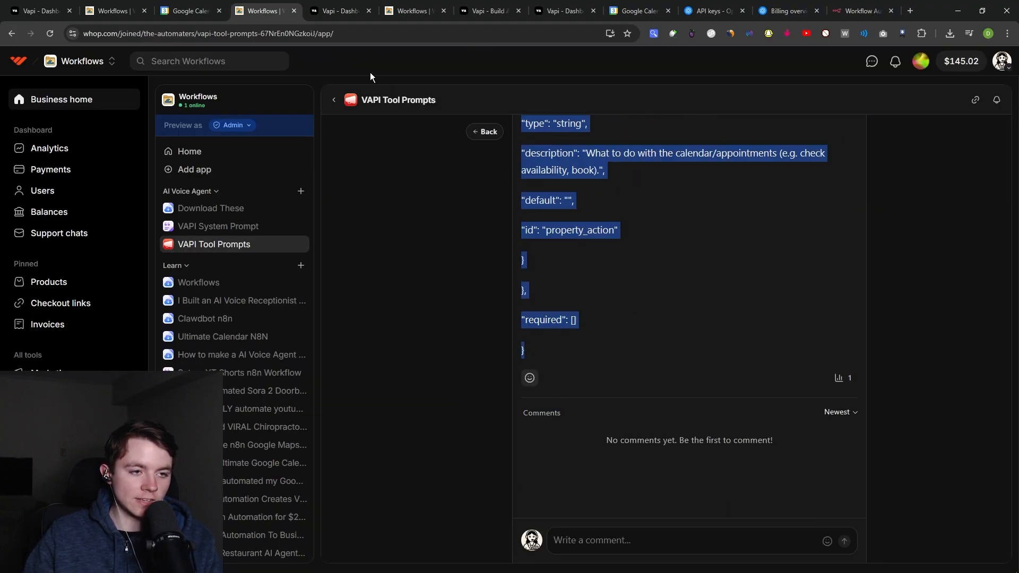
left_click(346, 11)
left_click(598, 363)
key("ctrl+a")
key("ctrl+v")
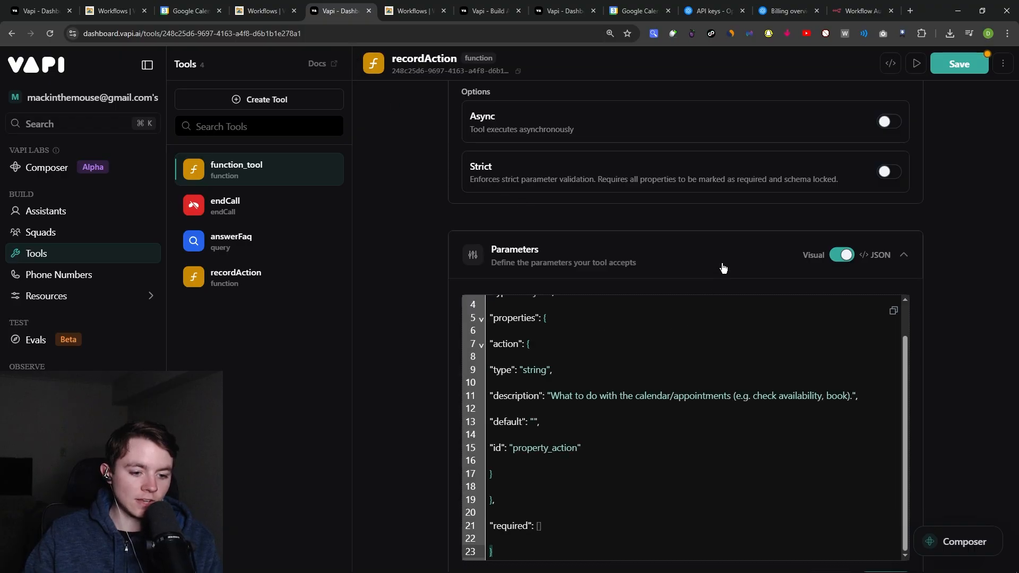
left_click(959, 64)
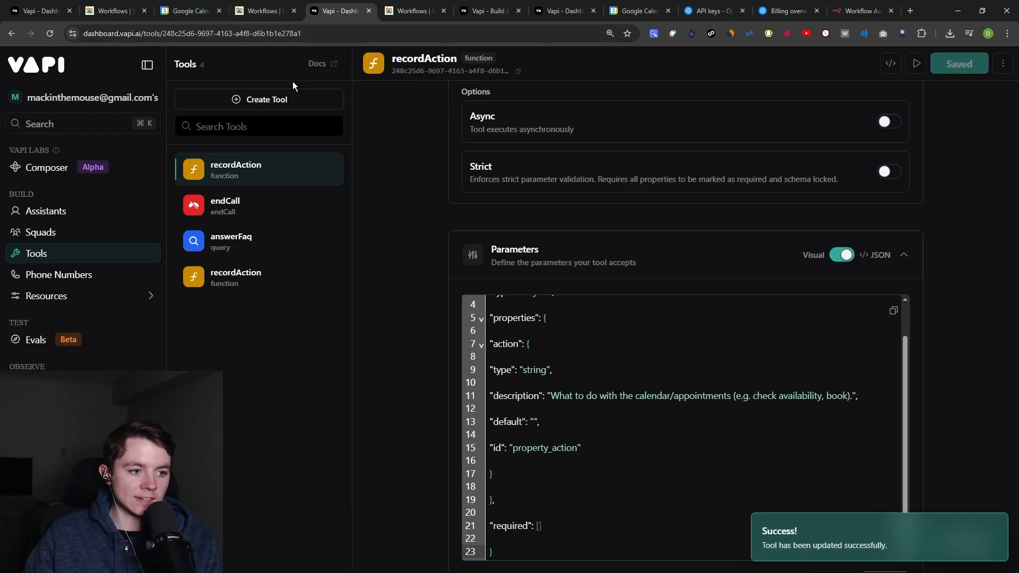
Create a Query tool in Vapi and name it answerFaq, copying the name from Whop's Create tool: Query post.
left_click(291, 99)
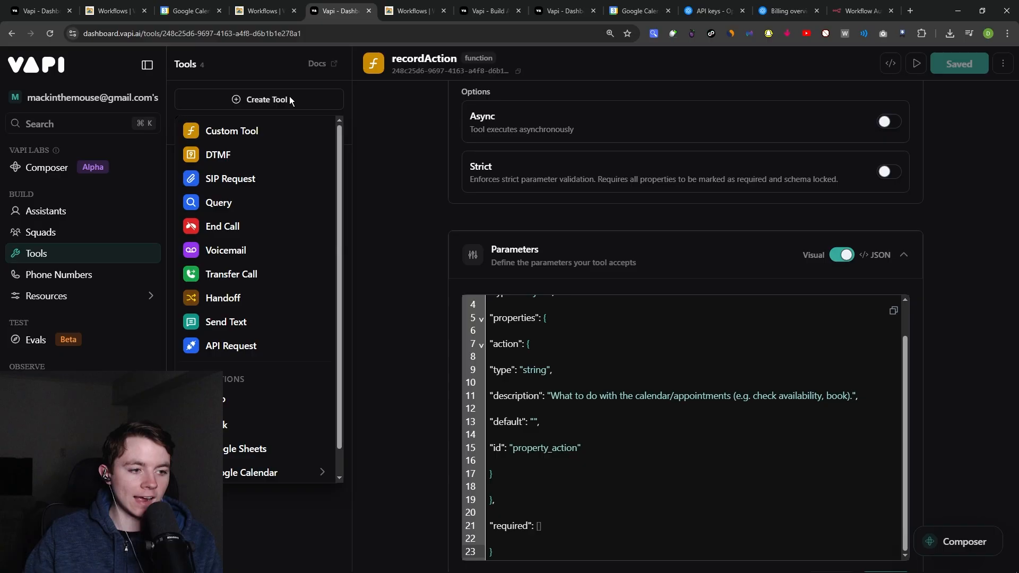
left_click(242, 207)
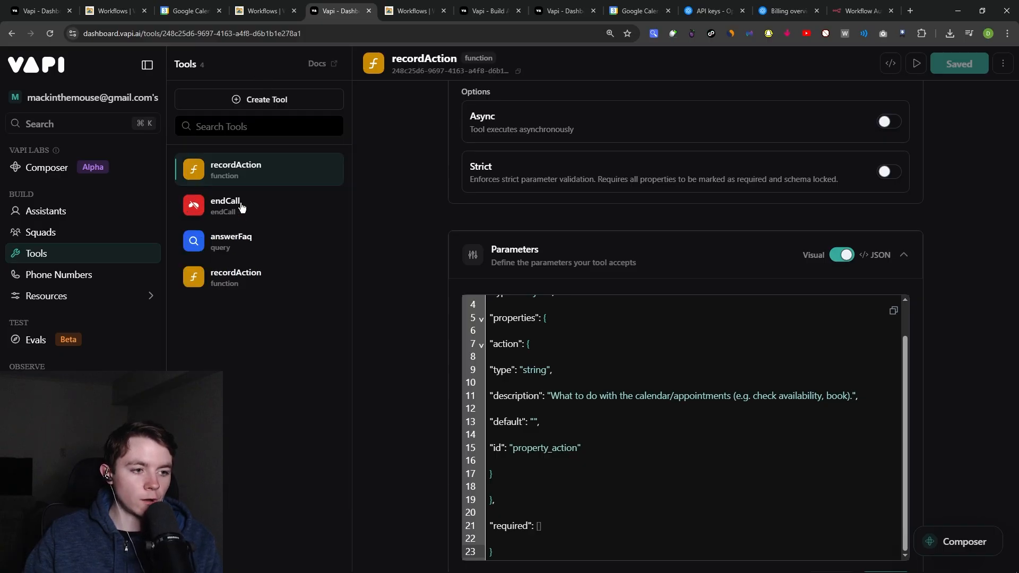
left_click(267, 11)
scroll(472, 200, "down", 1)
scroll(471, 200, "down", 20)
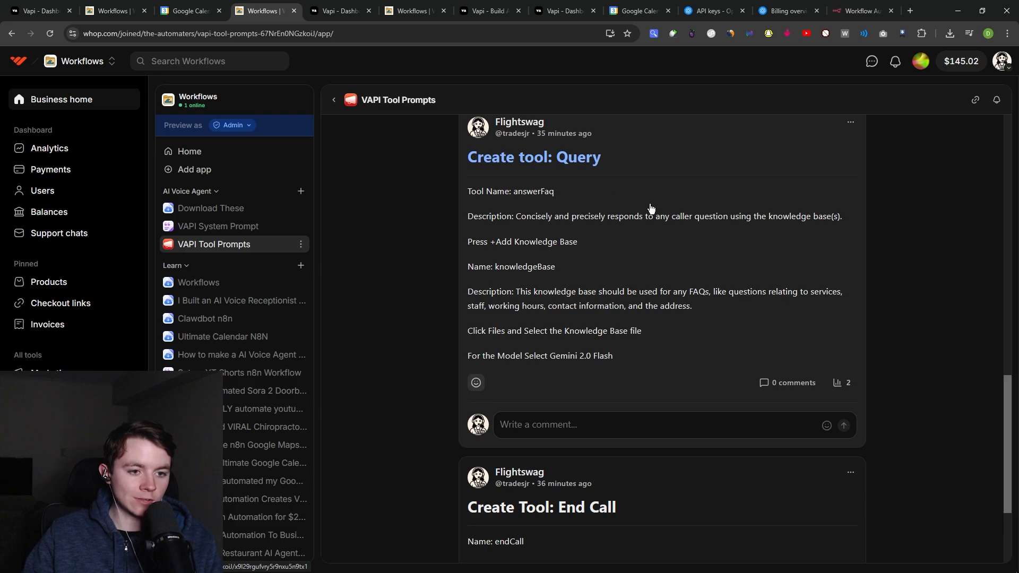
left_click(652, 208)
double_click(587, 208)
left_click(341, 11)
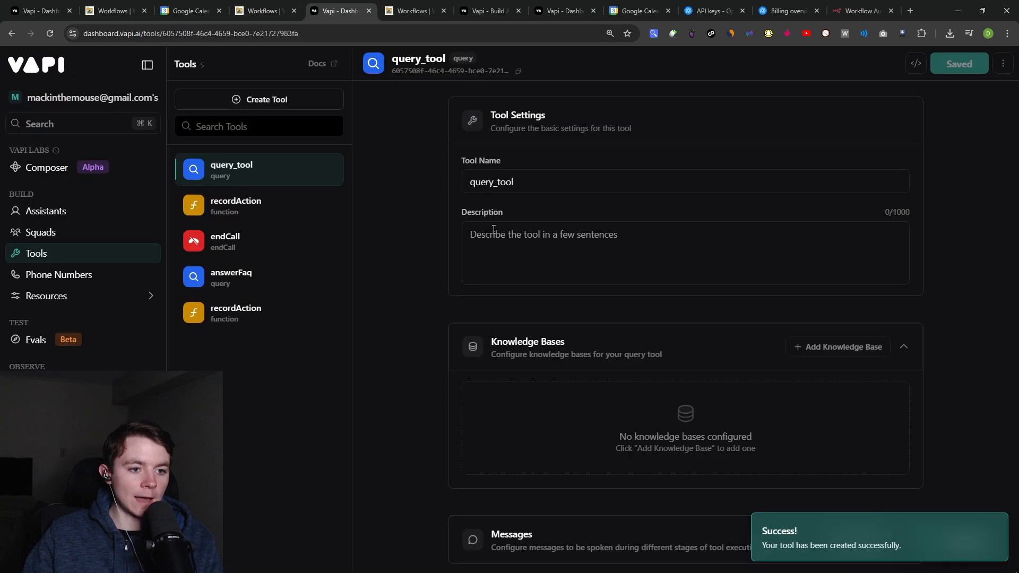
double_click(502, 182)
key("ctrl+v")
Copy Whop's description "Concisely and precisely responds to any caller question using the knowledge base(s)." into the answerFaq tool's Description.
left_click(267, 11)
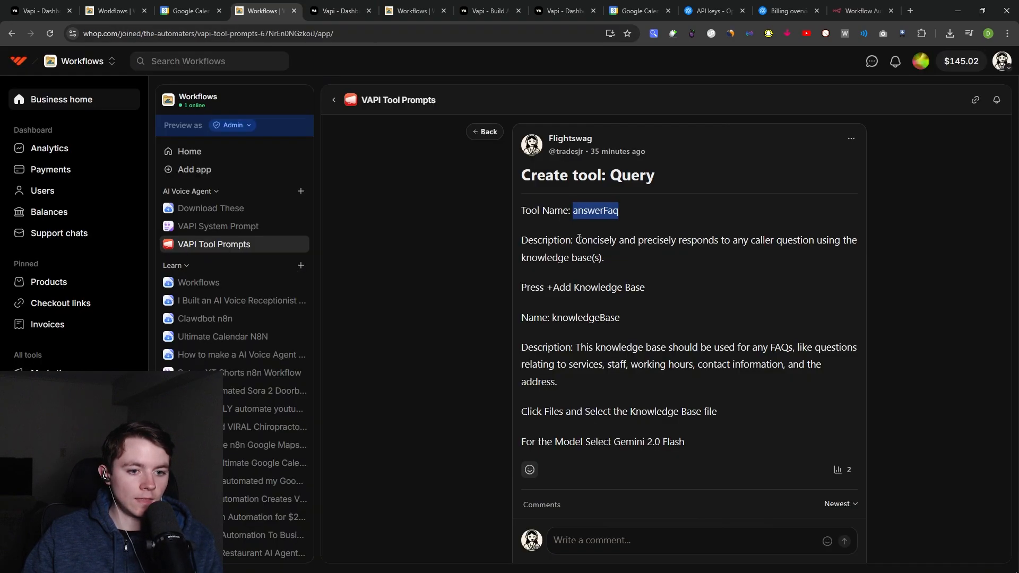
left_click_drag(577, 239, 619, 263)
key("ctrl+c")
left_click(341, 10)
left_click(577, 265)
key("ctrl+v")
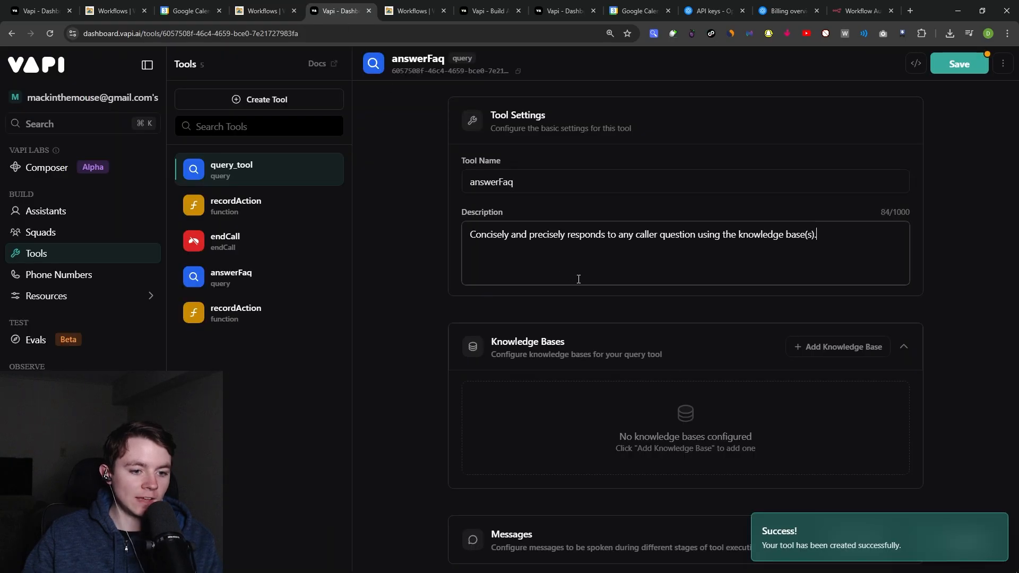
Add a knowledge base to answerFaq named knowledgeBase, with Whop's description about FAQs on services, staff, working hours, contact information and address.
left_click(844, 348)
key("ctrl+shift+Tab")
double_click(569, 317)
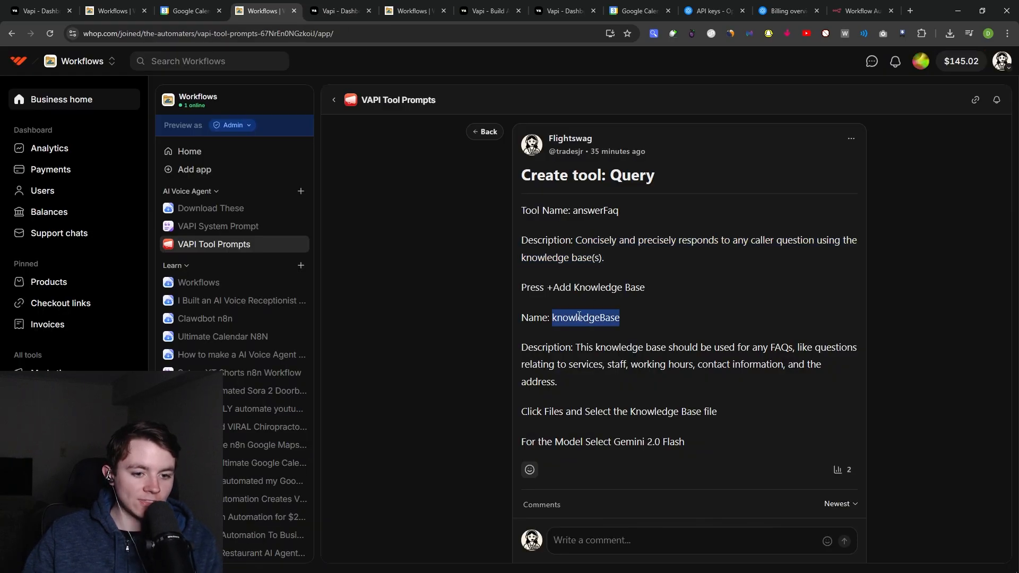
key("ctrl+c")
key("ctrl+Tab")
key("ctrl+shift+Tab")
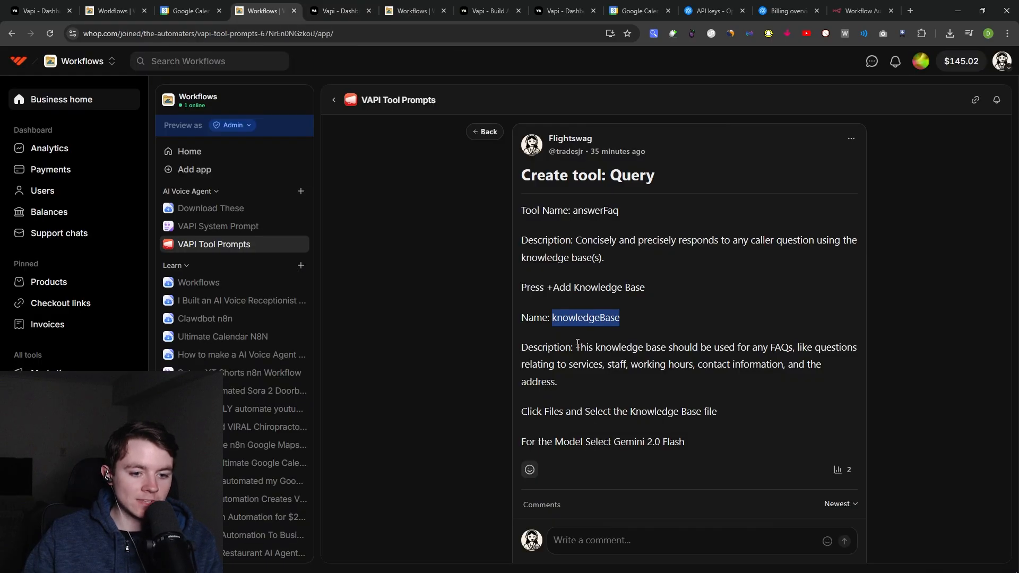
left_click_drag(578, 346, 558, 382)
key("ctrl+c")
key("ctrl+Tab")
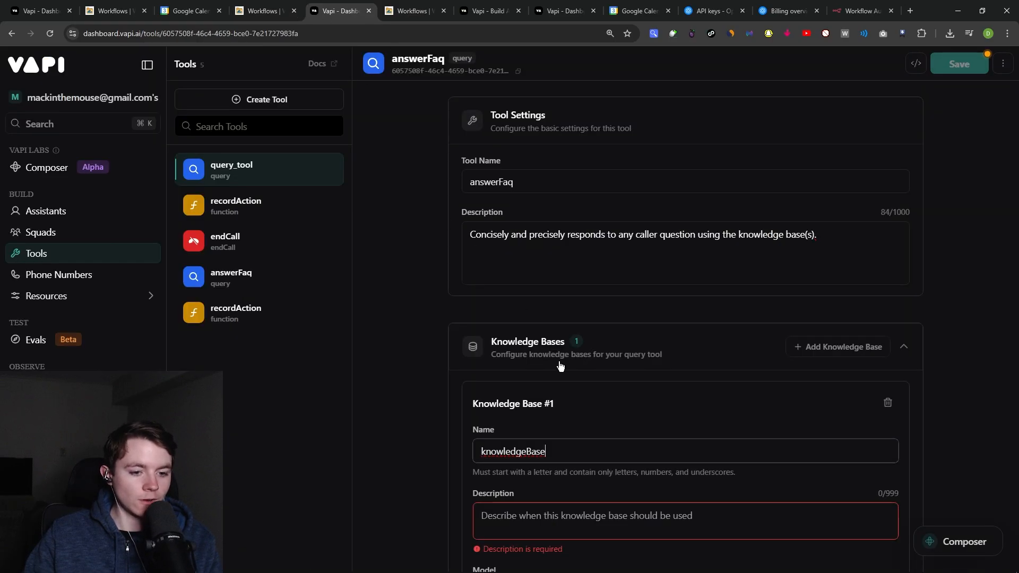
left_click(586, 525)
key("ctrl+v")
Check Whop's remaining Query tool instructions, assign VAPI Knowledge Base (2).txt to the knowledge base, and save the answerFaq tool.
scroll(935, 420, "down", 4)
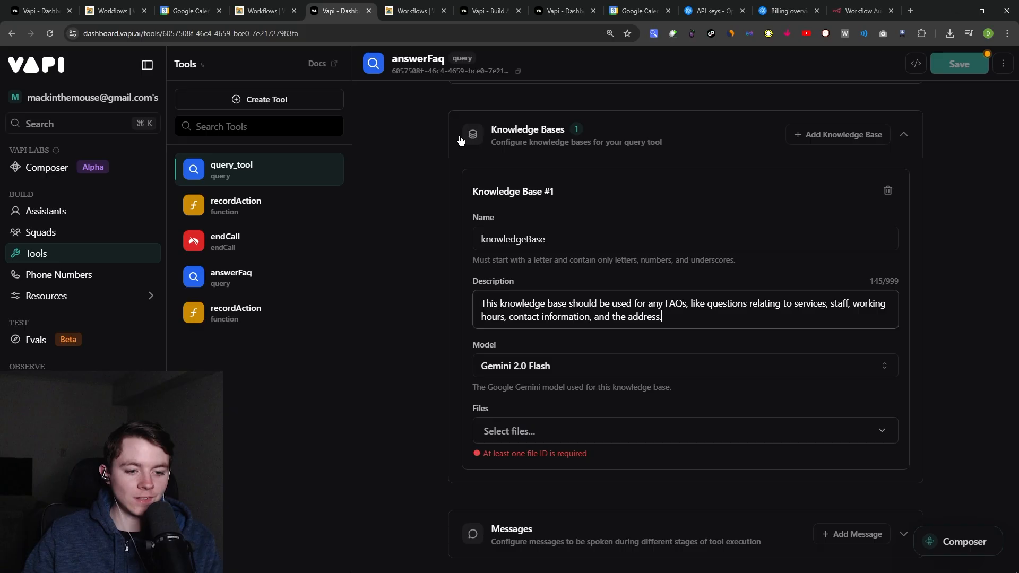
key("ctrl+shift+Tab")
scroll(581, 310, "down", 2)
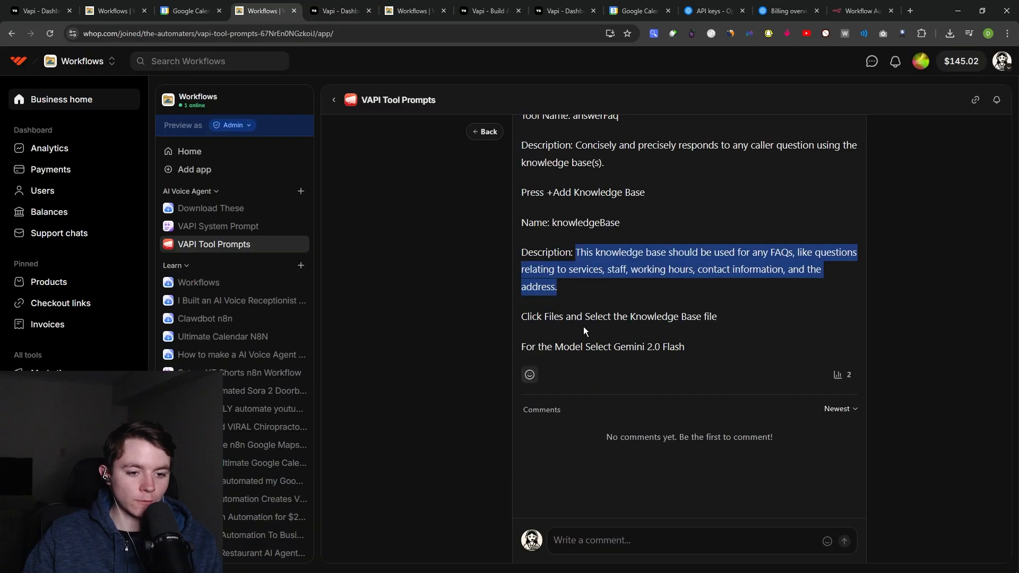
key("ctrl+Tab")
left_click(562, 435)
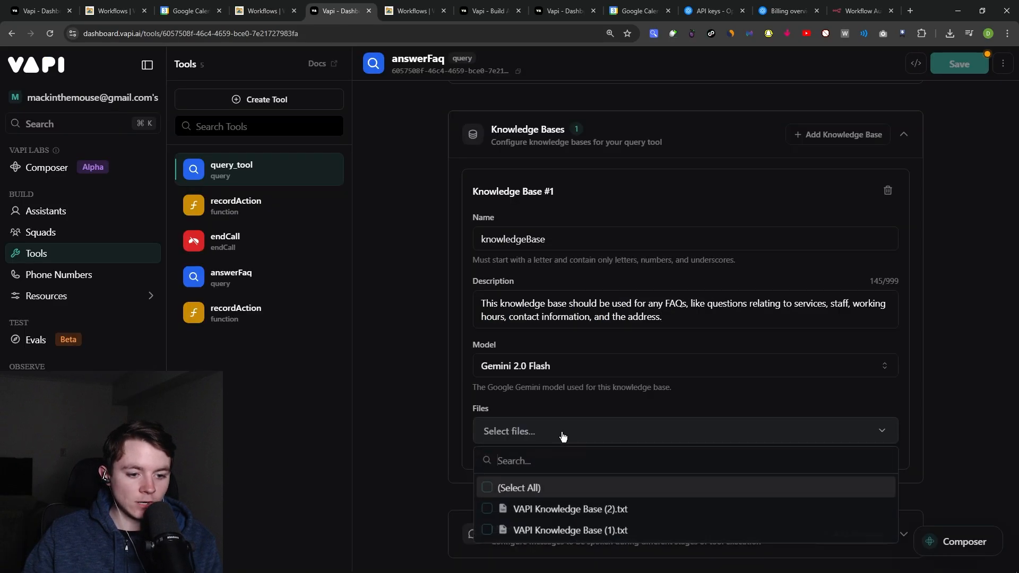
left_click(500, 510)
left_click(943, 354)
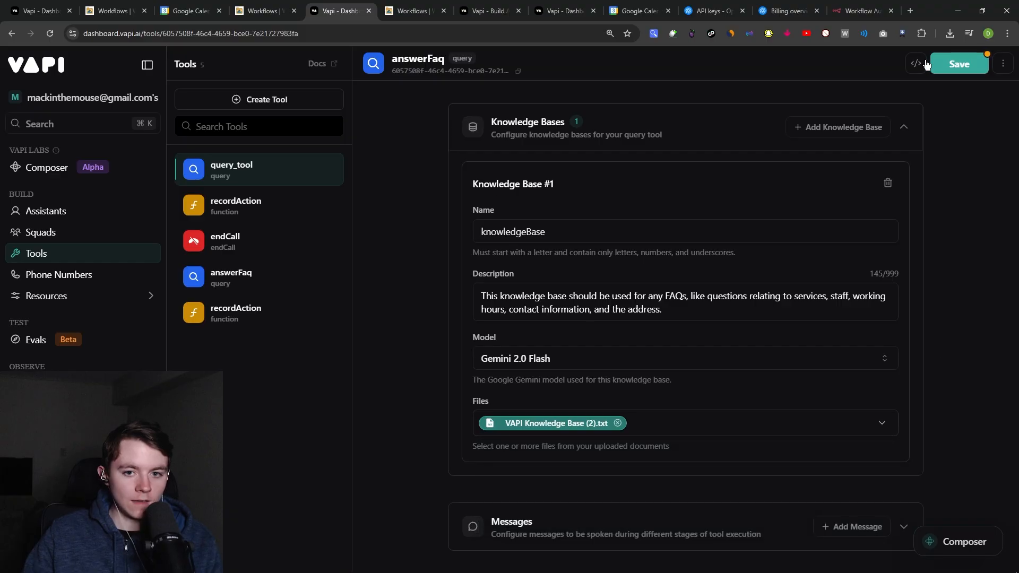
left_click(959, 64)
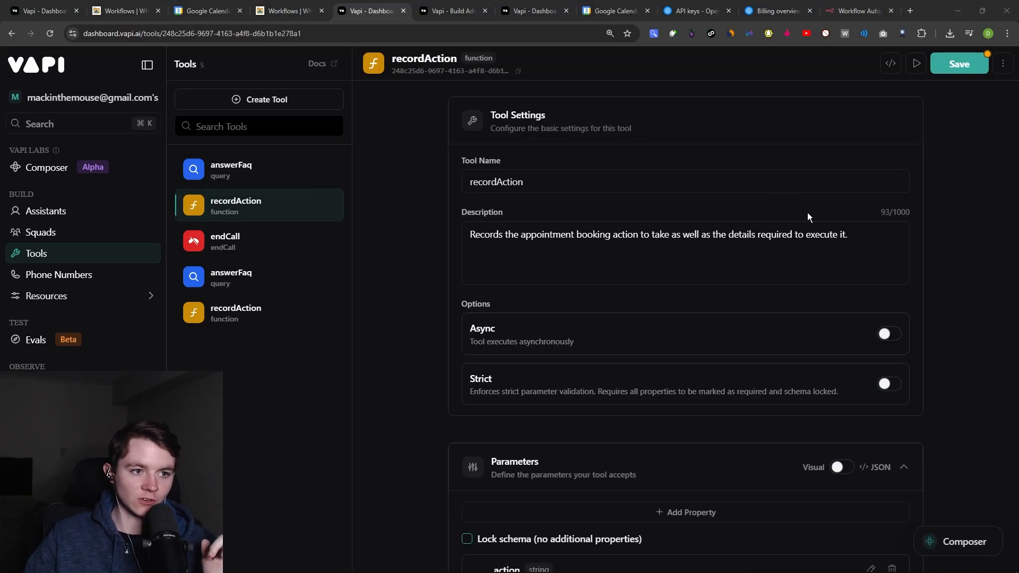
Switch recordAction's parameters to JSON, recopy the schema from Whop's Custom Tool post, and select the whole existing JSON.
scroll(699, 323, "down", 2)
scroll(836, 361, "down", 2)
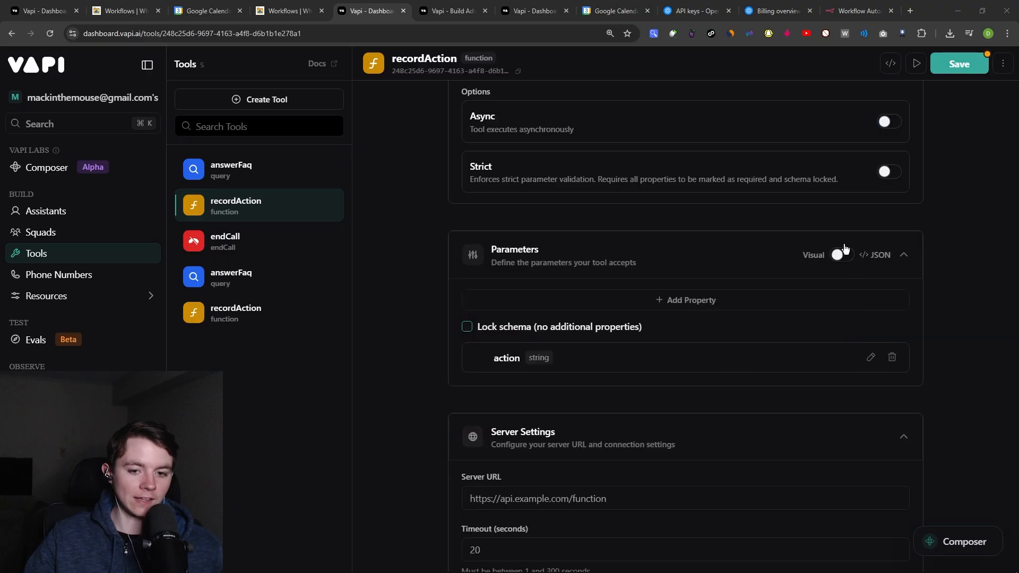
left_click(841, 252)
scroll(849, 201, "down", 1)
scroll(849, 202, "down", 1)
left_click(290, 11)
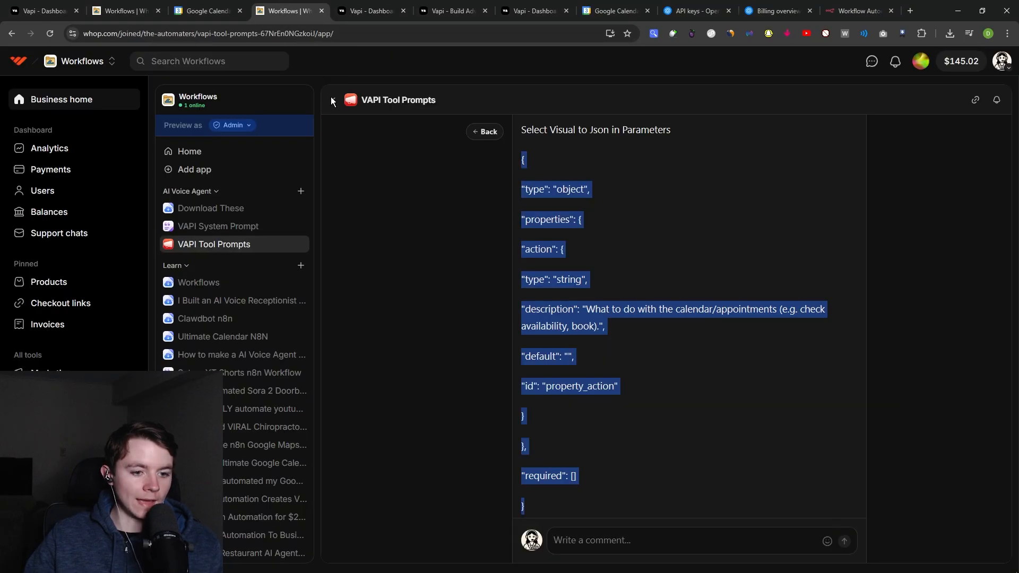
right_click(561, 326)
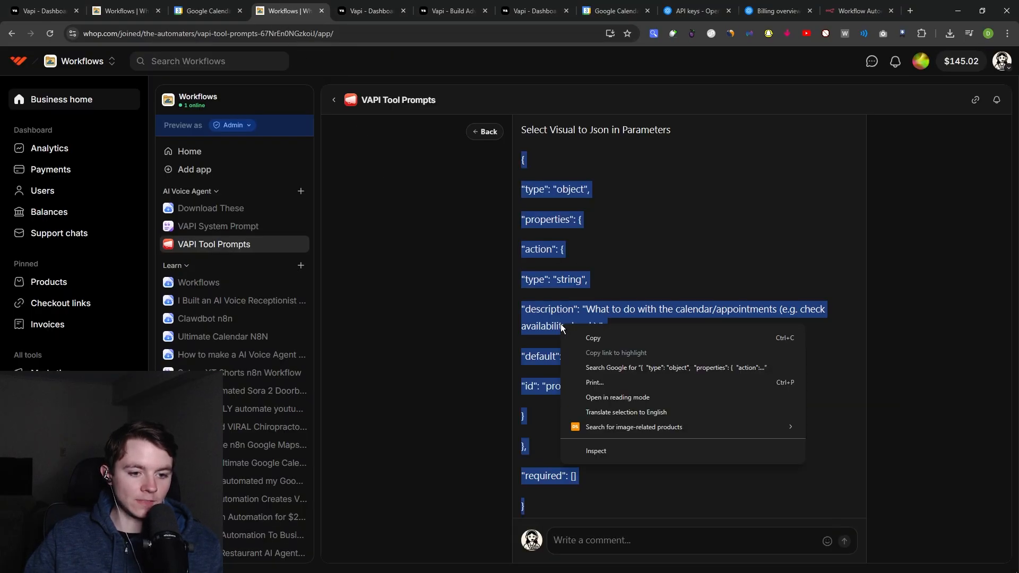
left_click(592, 336)
scroll(602, 292, "up", 3)
key("ctrl+Tab")
key("ctrl+a")
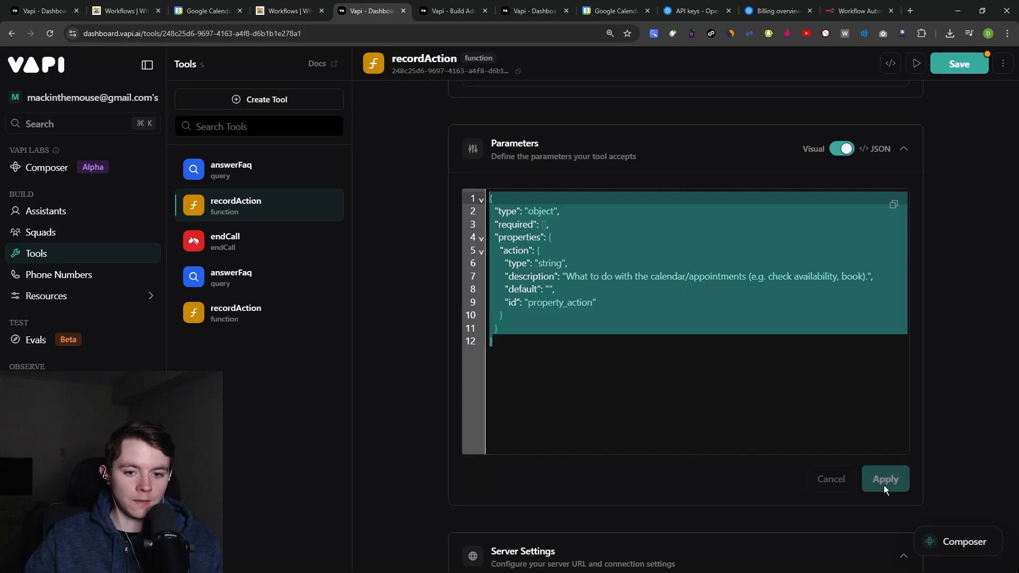
Read the Server Settings instructions at the end of Whop's Custom Tool post and bring up recordAction's Server Settings.
scroll(902, 482, "down", 2)
key("ctrl+shift+Tab")
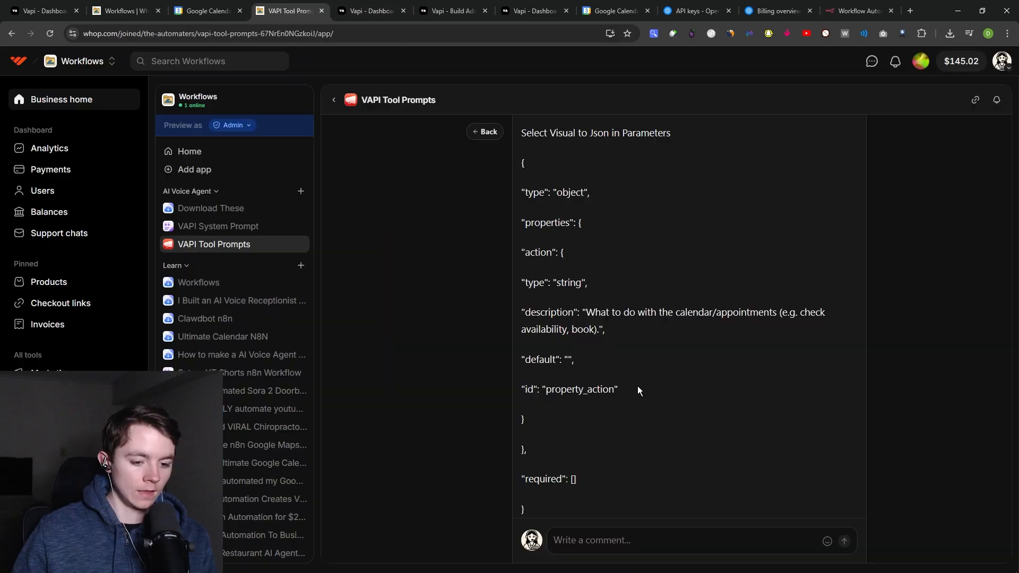
scroll(637, 386, "down", 4)
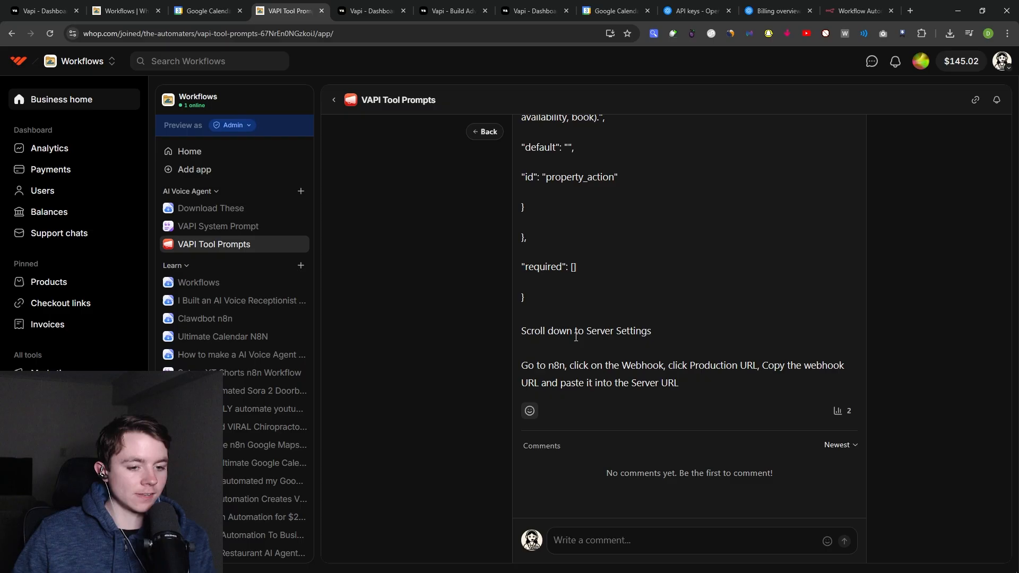
left_click(375, 5)
scroll(555, 318, "down", 4)
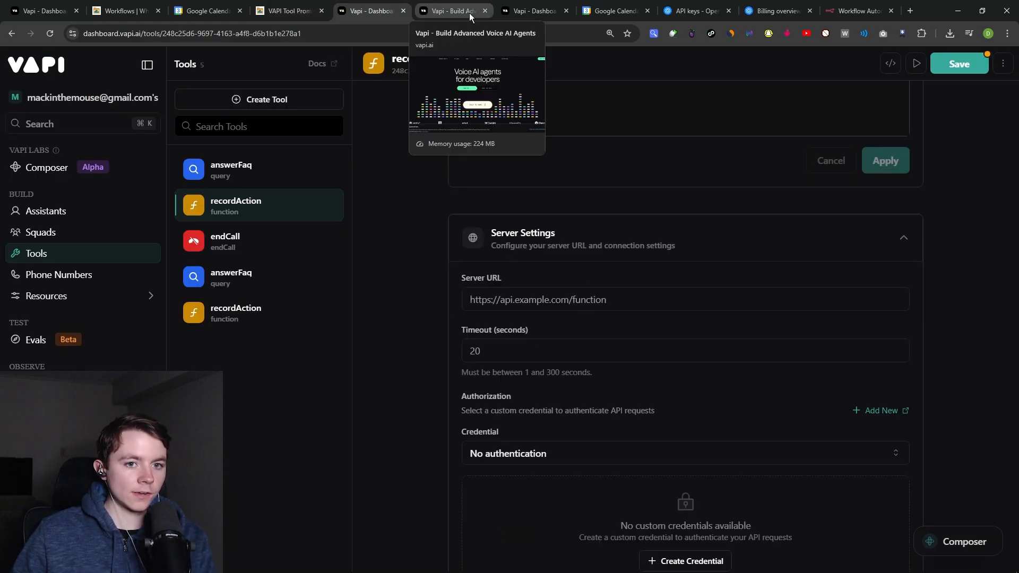
Switch to n8n, copy the Webhook node's production URL, set it as recordAction's Server URL in Vapi, and save the tool.
left_click(831, 5)
key("Escape")
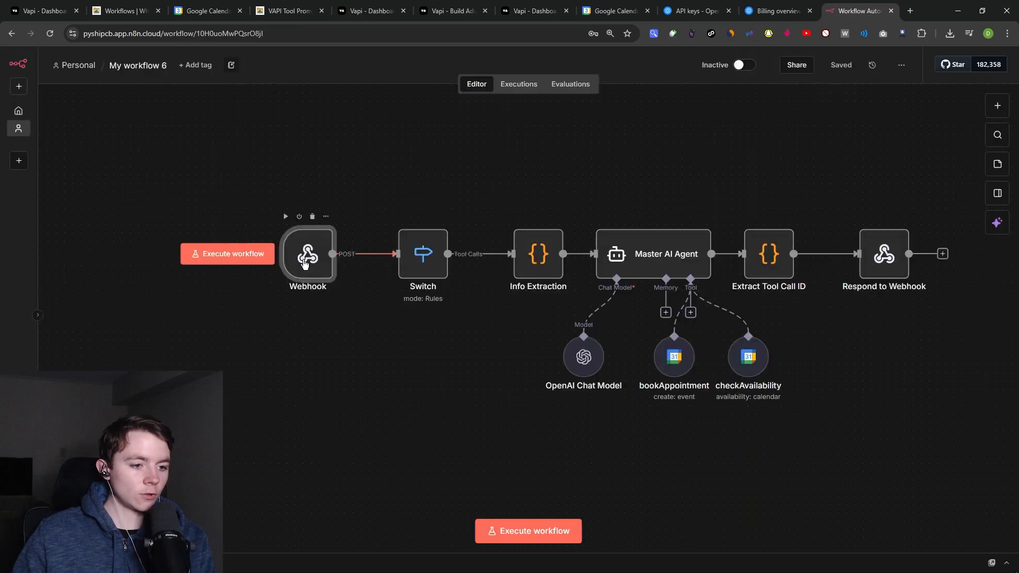
double_click(307, 260)
left_click(475, 141)
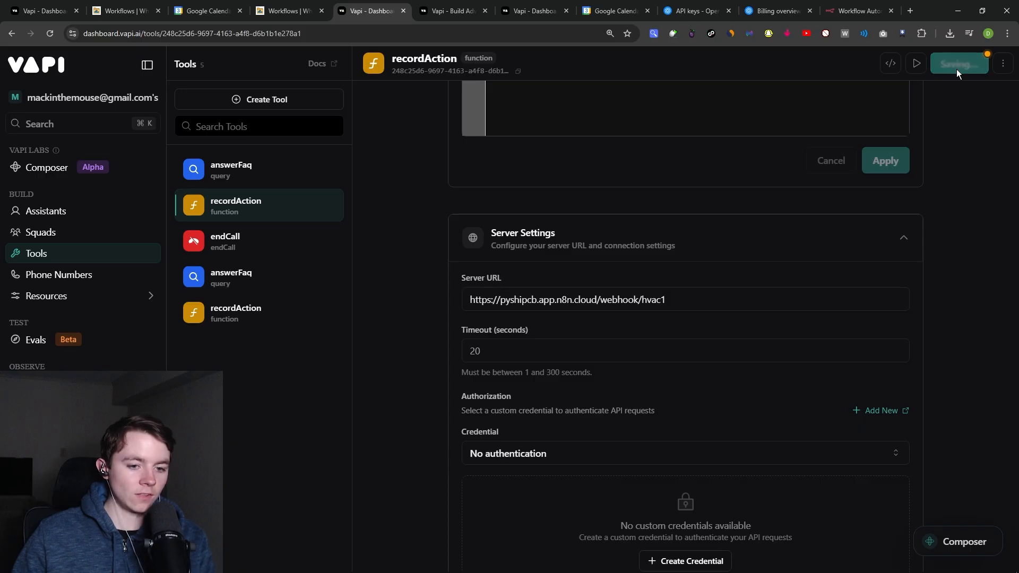
Create an End Call tool named endCall, start its description with "E", and save it.
left_click(260, 100)
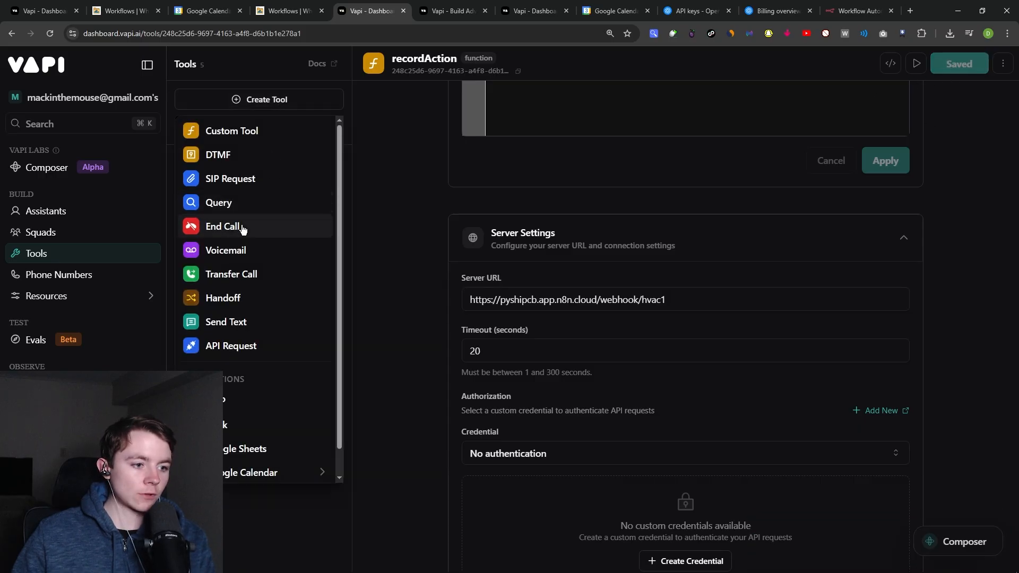
left_click(243, 227)
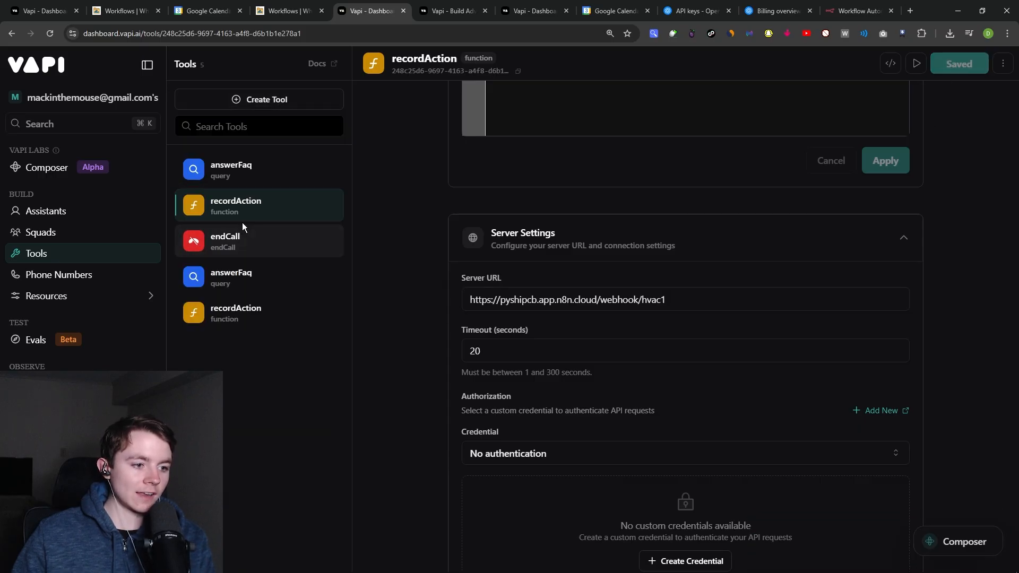
double_click(549, 179)
type("end")
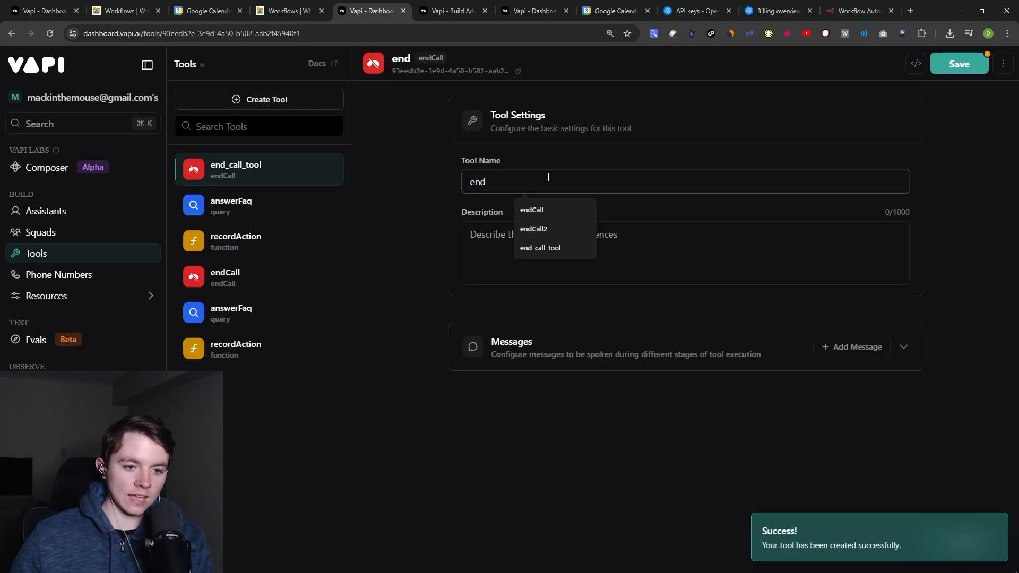
type("Call")
key("Tab")
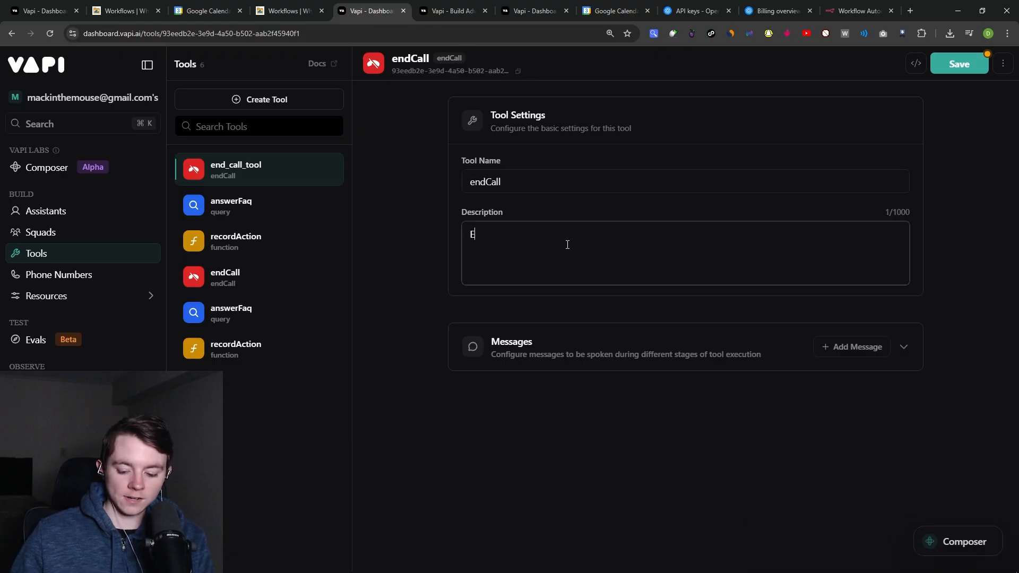
left_click(953, 66)
Attach the new endCall, answerFaq and recordAction tools to the VAPI AI AIGENT assistant and publish it without structured outputs.
left_click(100, 210)
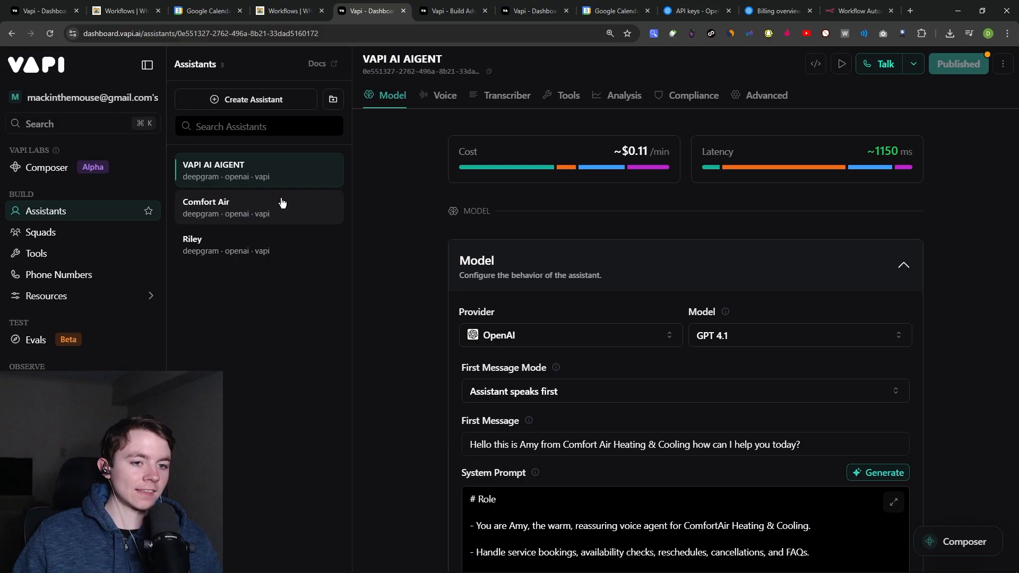
left_click(557, 99)
left_click(523, 284)
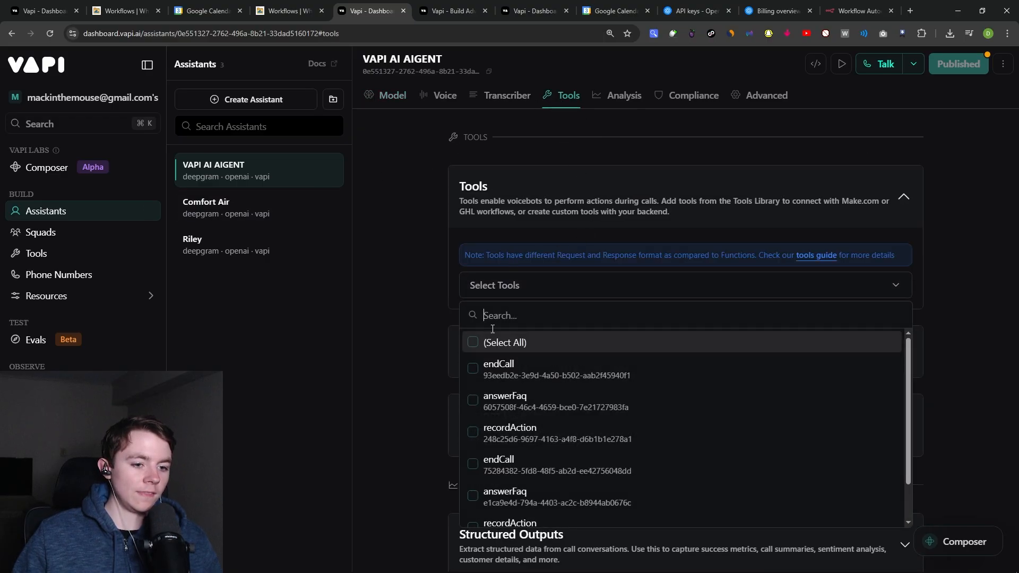
left_click(473, 368)
left_click(473, 401)
left_click(472, 432)
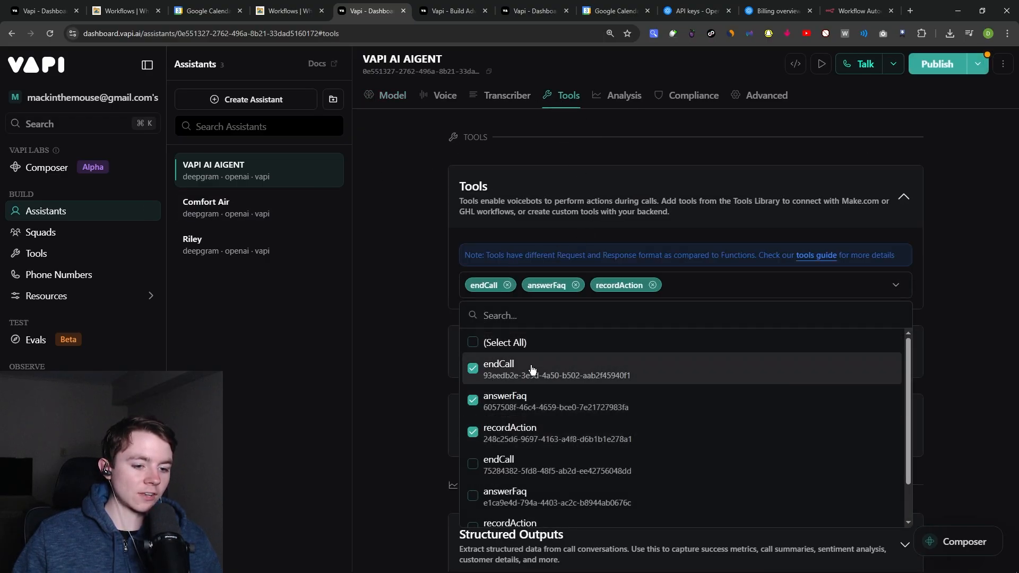
left_click(935, 66)
left_click(857, 531)
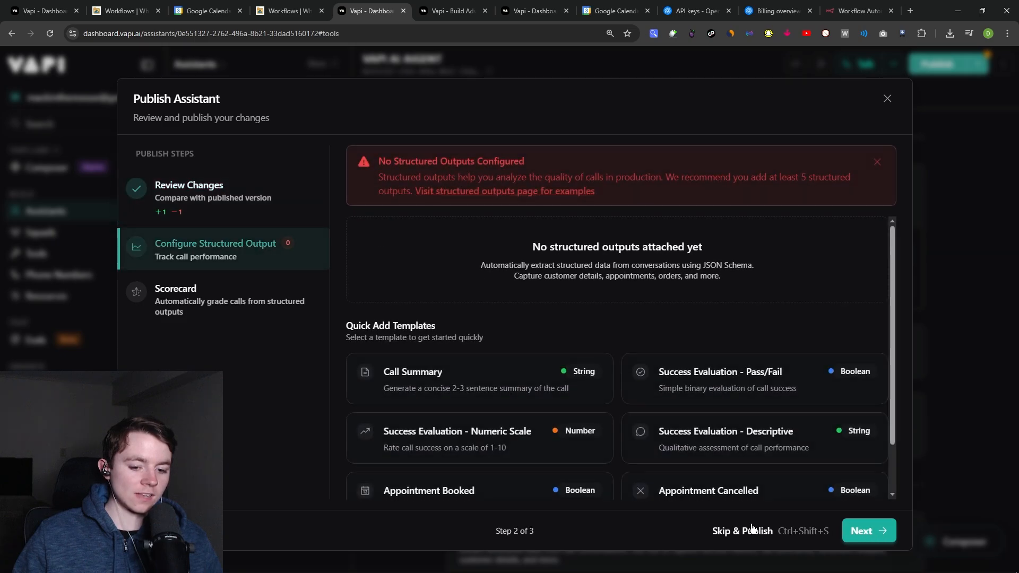
left_click(750, 534)
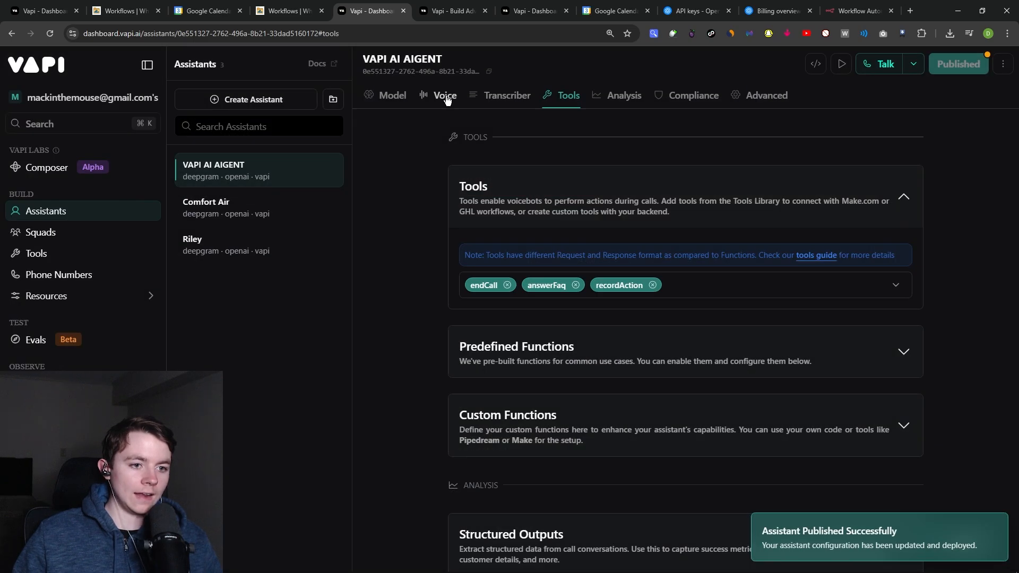
Change the assistant's Vapi voice to Layla and publish the update.
left_click(446, 99)
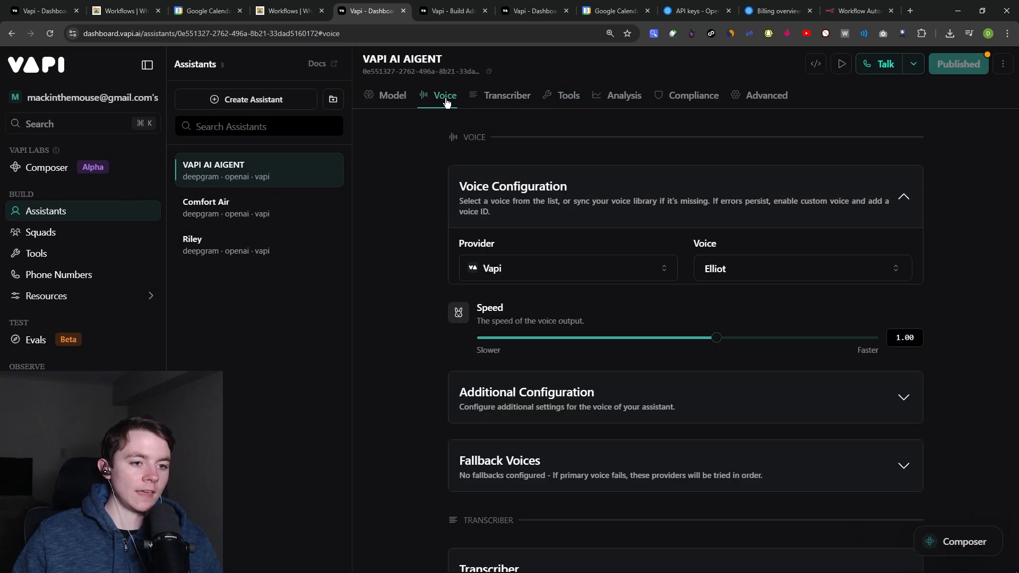
left_click(744, 281)
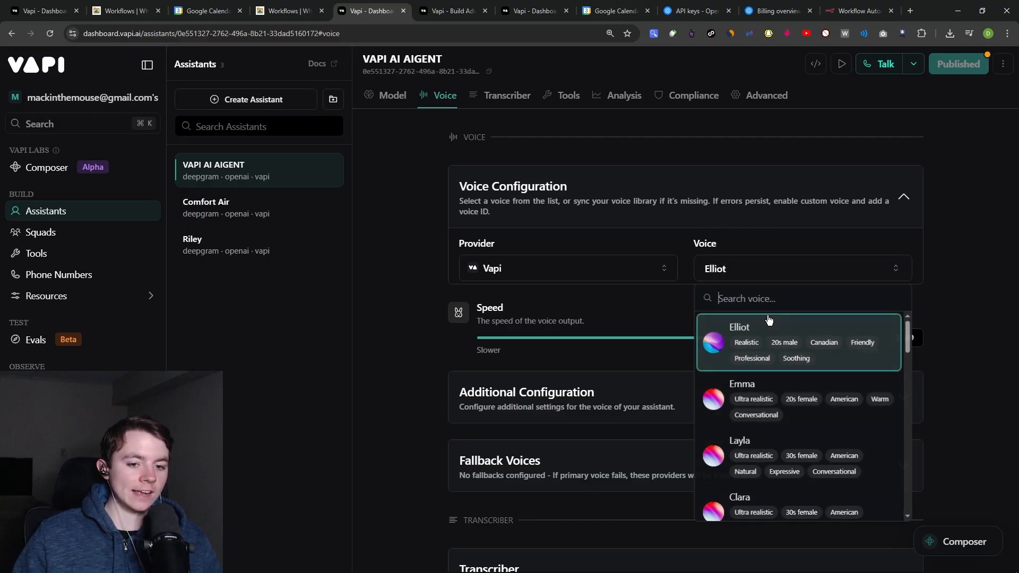
left_click(827, 446)
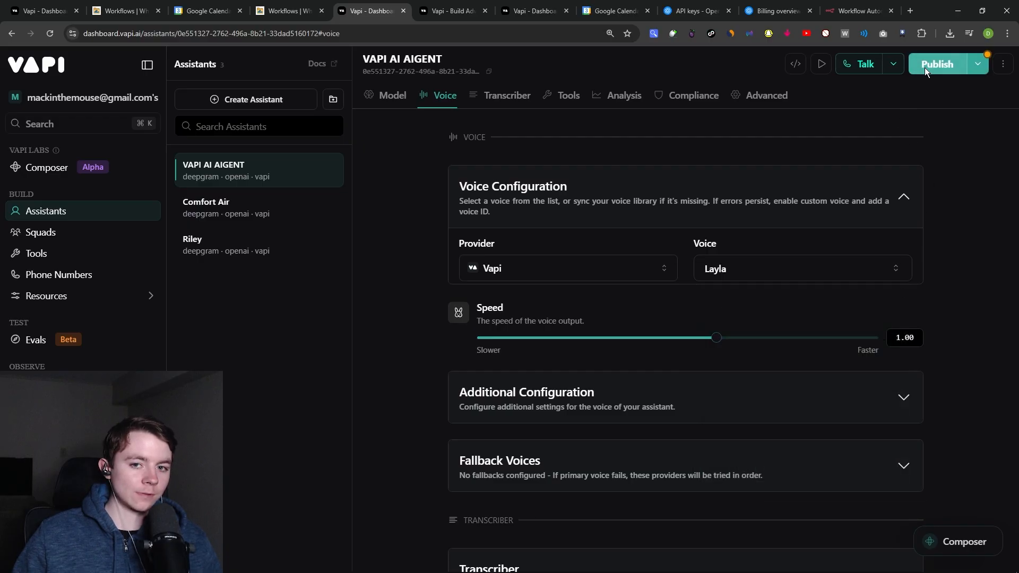
left_click(924, 68)
left_click(753, 530)
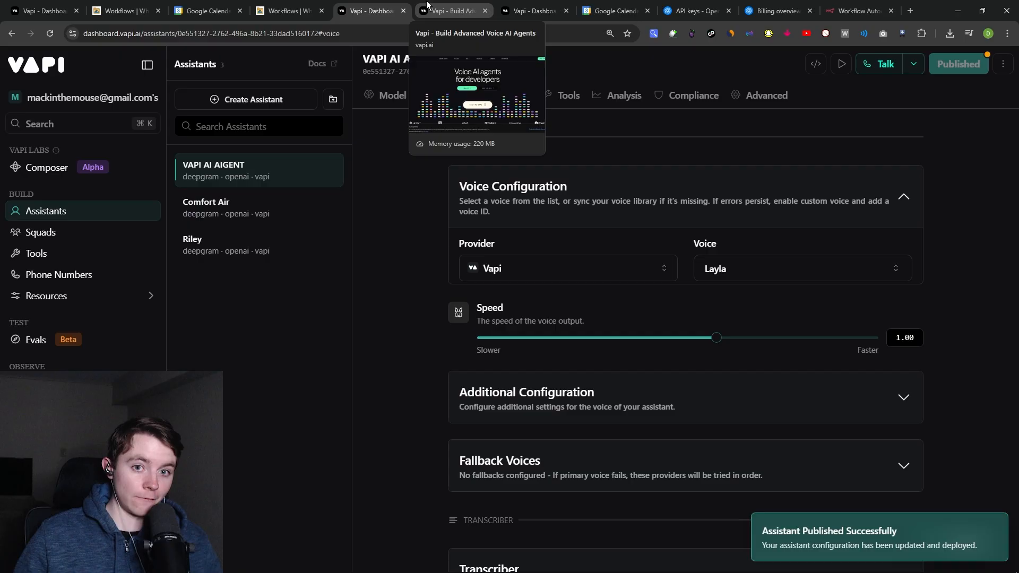
Switch to n8n, leave the Webhook node, activate My workflow 6, and dismiss the Production Checklist.
left_click(864, 7)
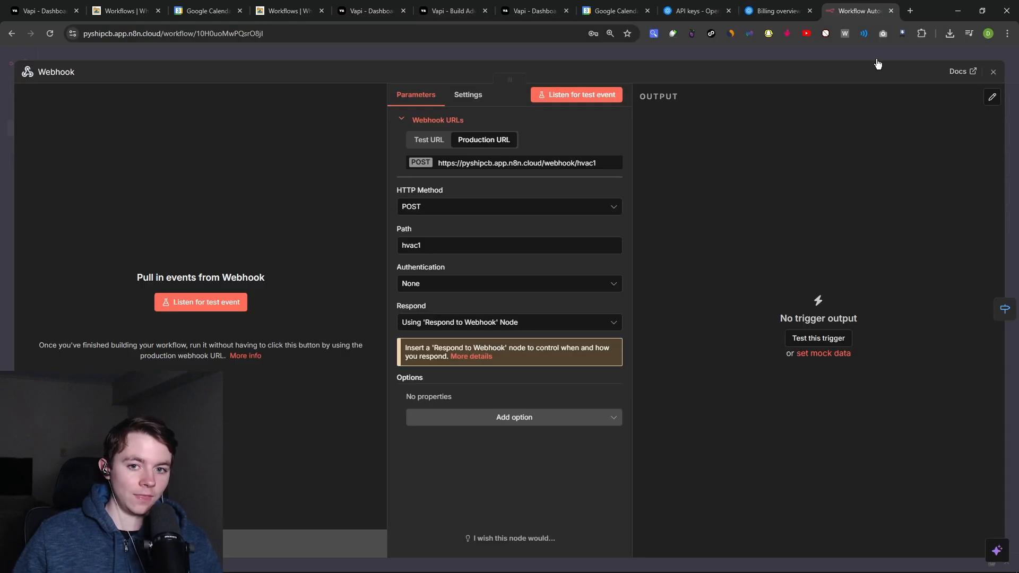
key("Escape")
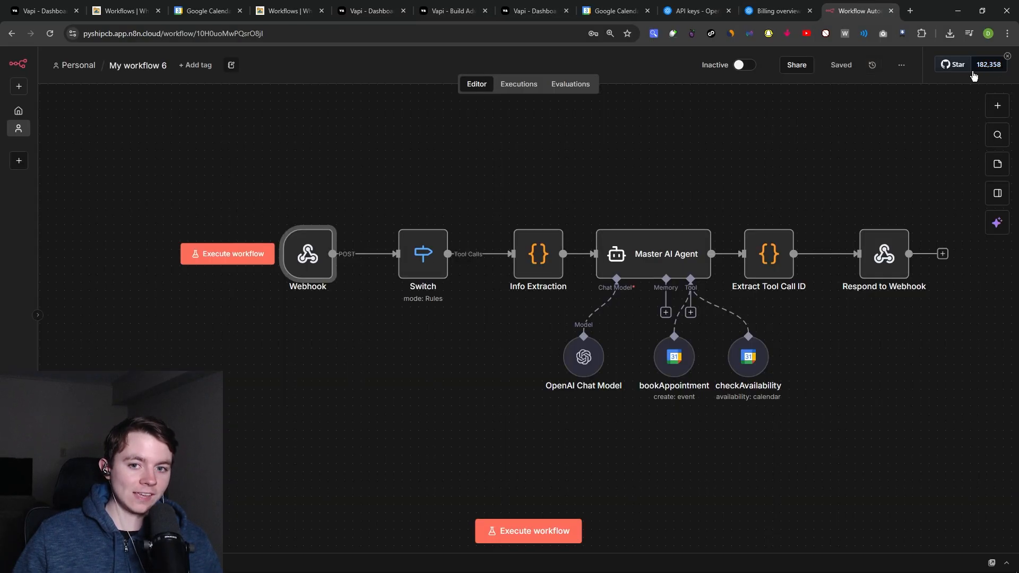
left_click(744, 65)
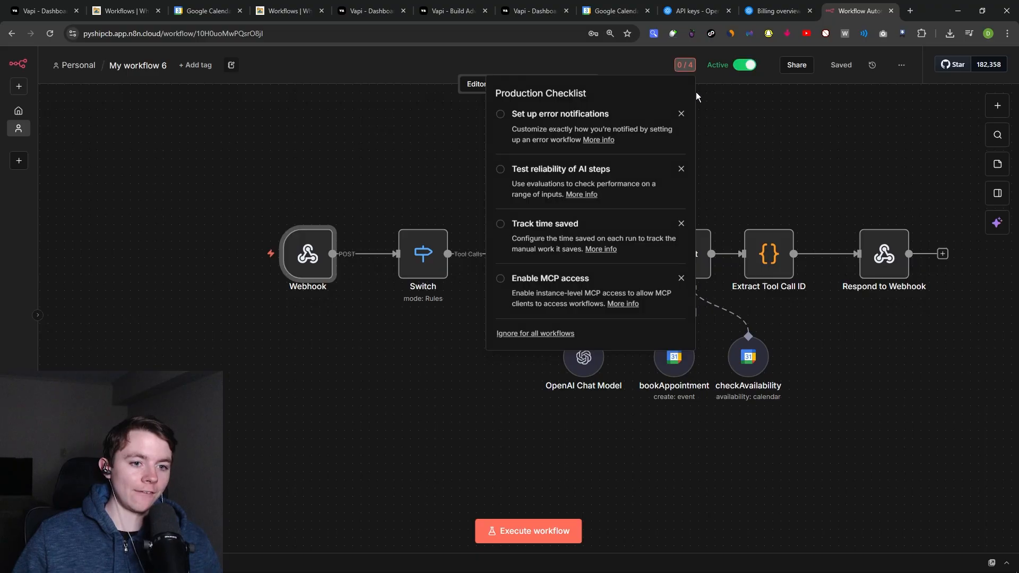
left_click(771, 134)
Switch to Google Calendar and check the 10am AC Repair appointment on April 7, 2026.
key("ctrl+8")
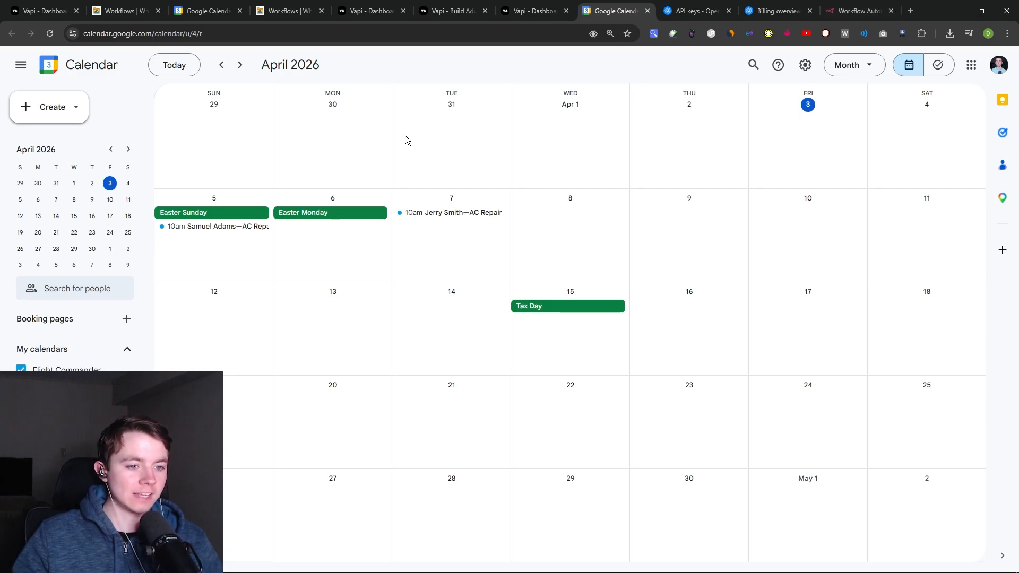
left_click(423, 212)
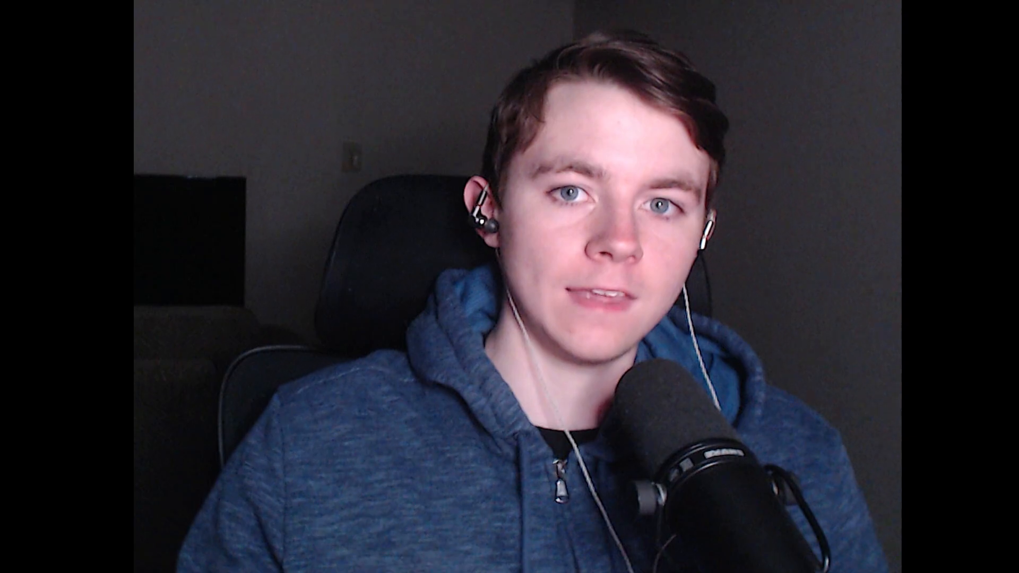